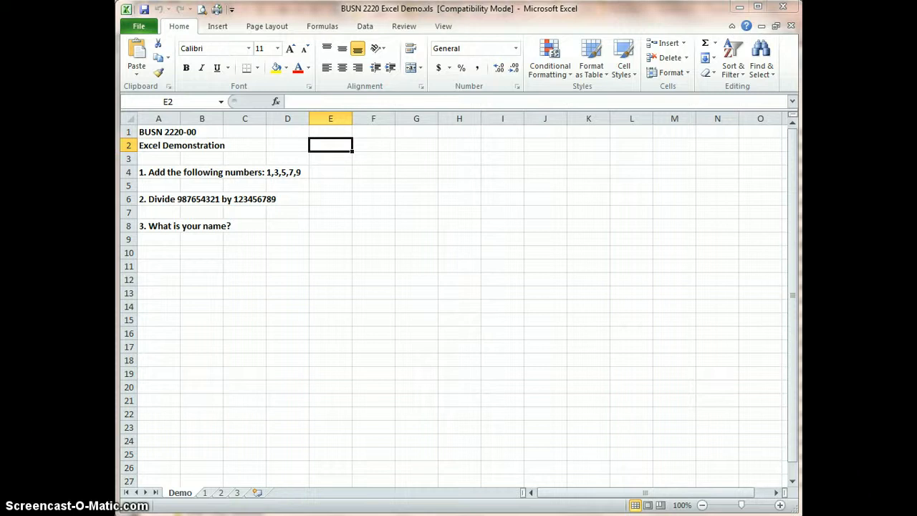
# - On sheet 1, enter the formula =1+3+5+7+9 in cell C4 and review it
pyautogui.click(207, 493)
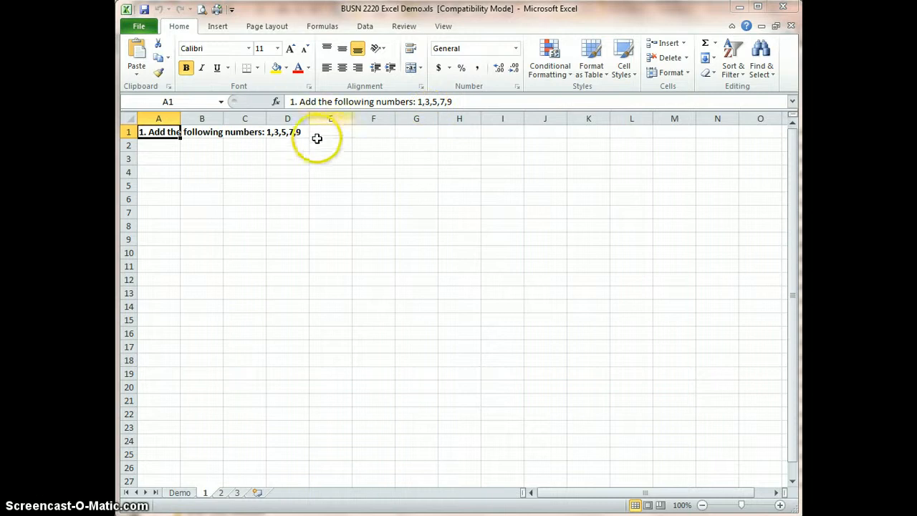
pyautogui.click(249, 173)
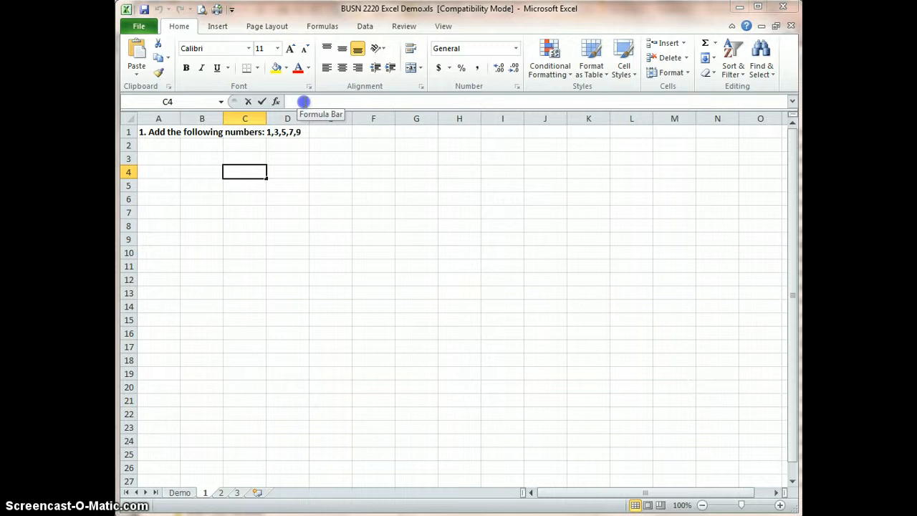
pyautogui.click(304, 102)
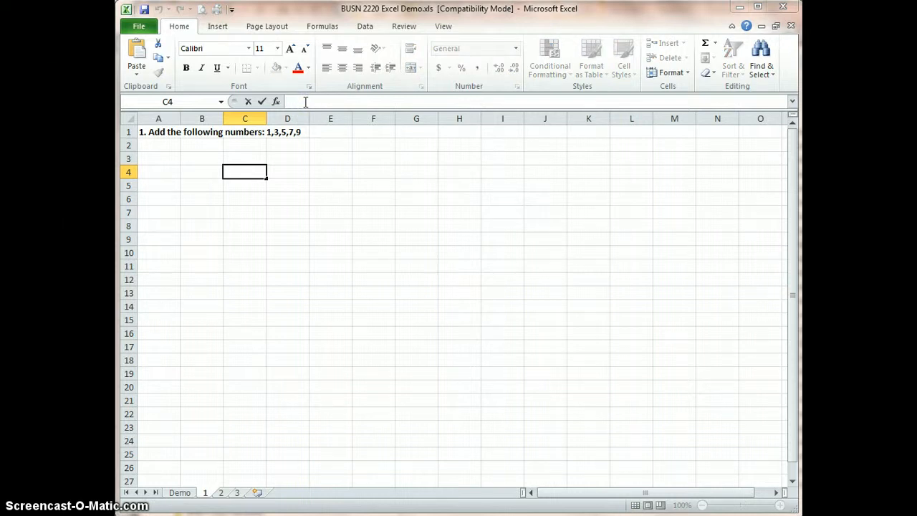
pyautogui.write('=')
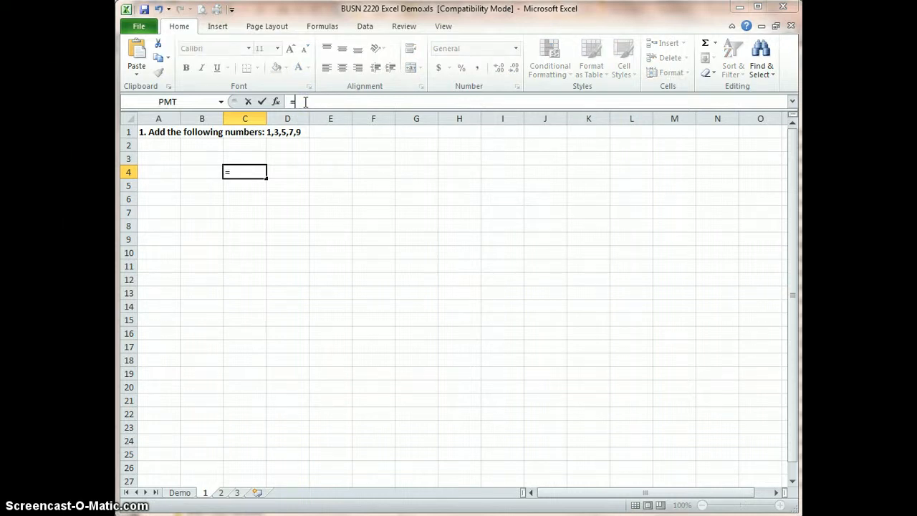
pyautogui.write('1+3+5+7+')
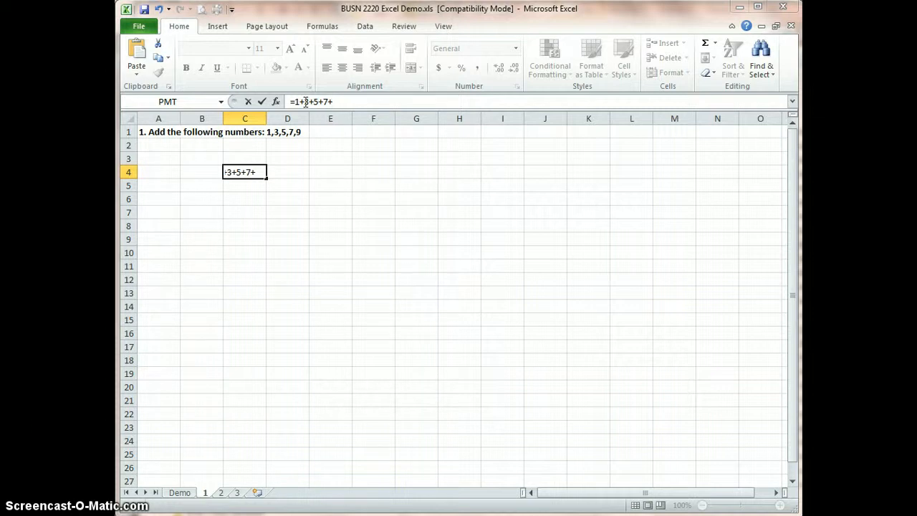
pyautogui.write('9')
pyautogui.press('Return')
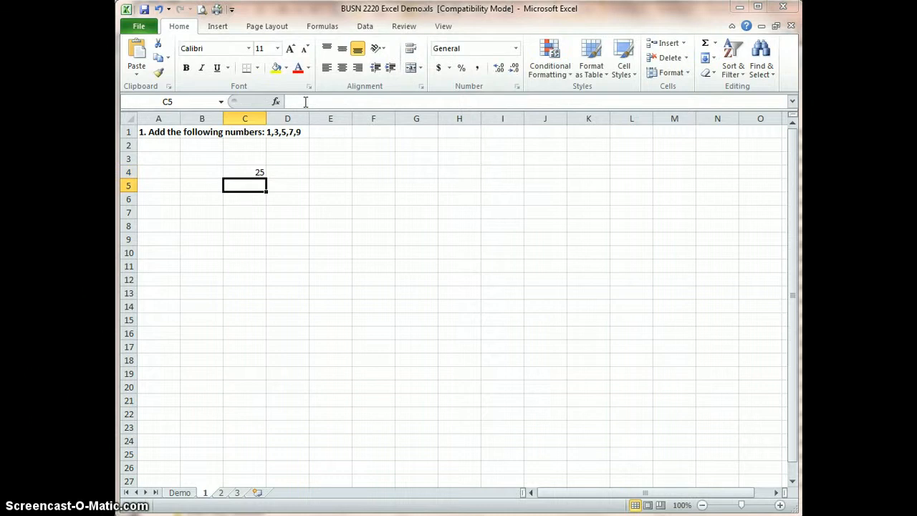
pyautogui.click(246, 174)
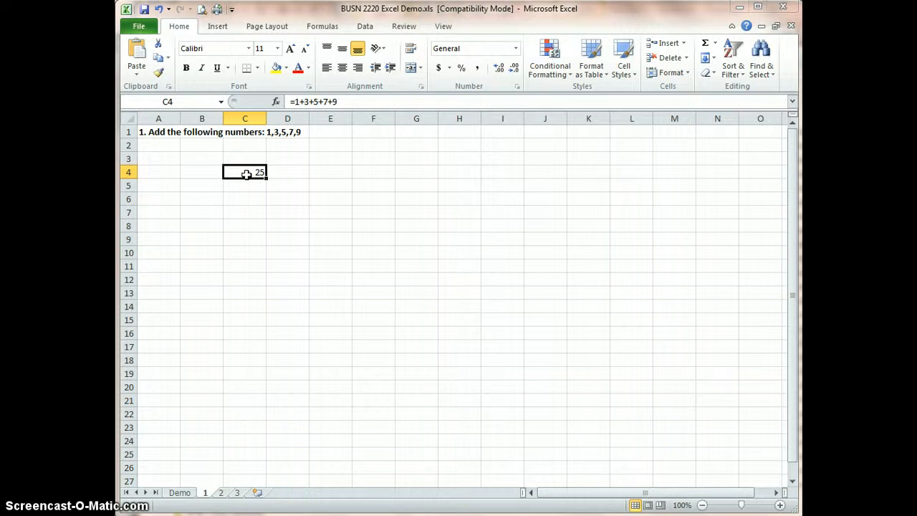
pyautogui.click(246, 174)
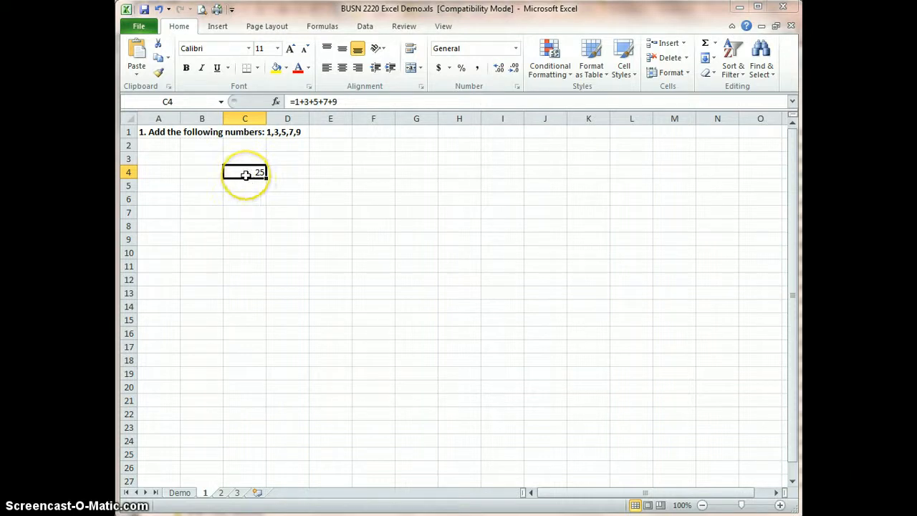
pyautogui.click(338, 102)
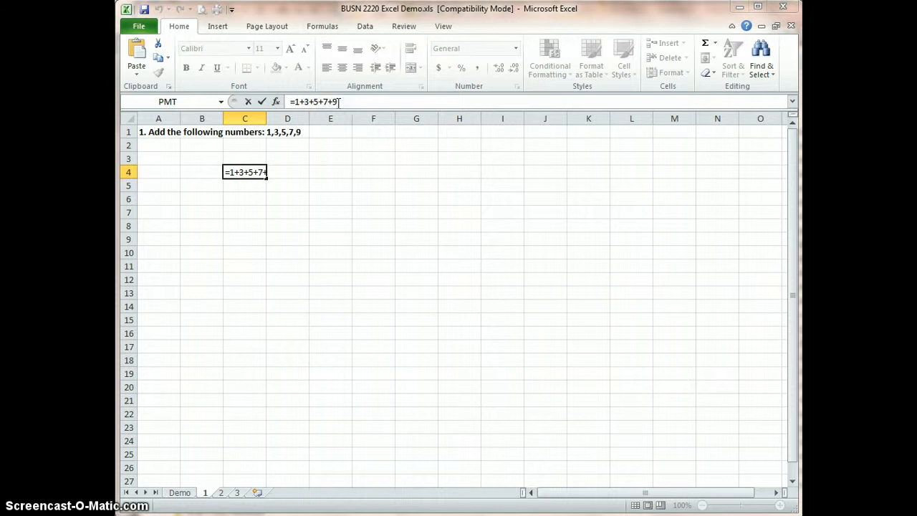
pyautogui.press('Return')
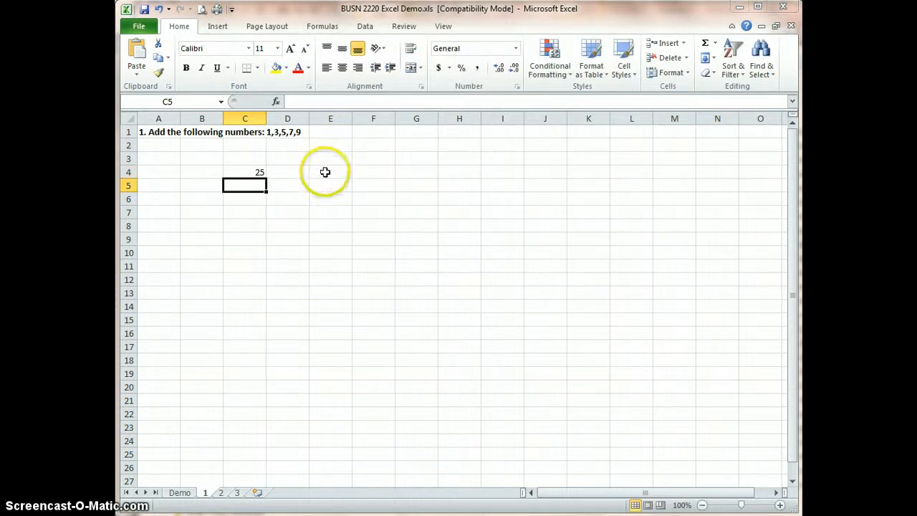
# - Enter the numbers 1, 3, 5, 7 and 9 down cells E4 to E8
pyautogui.click(325, 172)
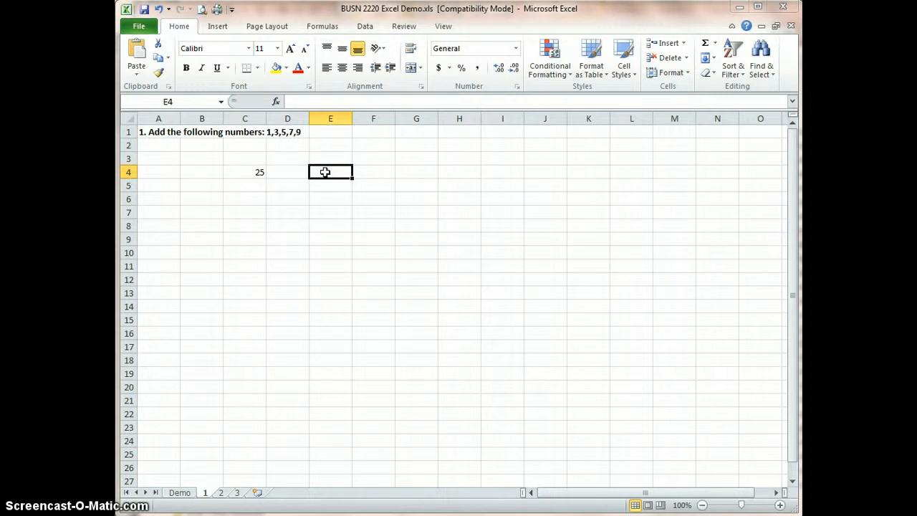
pyautogui.press('End')
pyautogui.write('1')
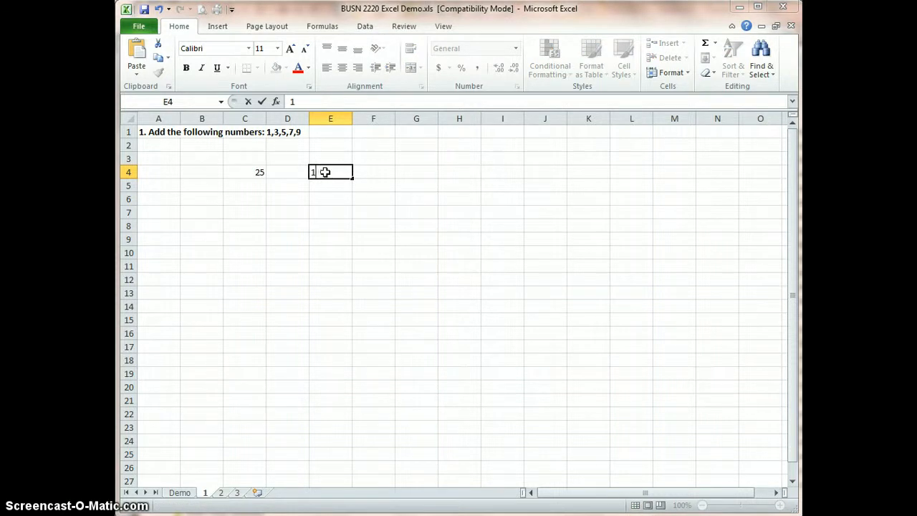
pyautogui.press('Return')
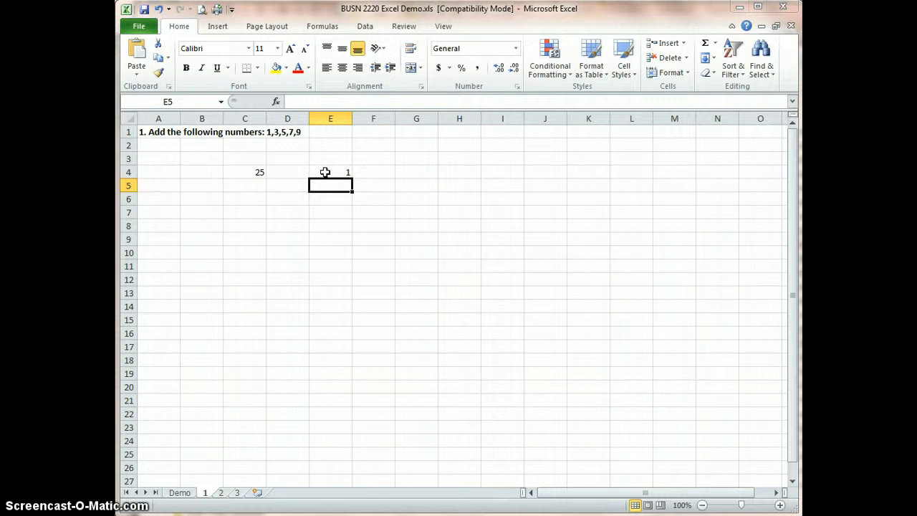
pyautogui.write('3')
pyautogui.press('Return')
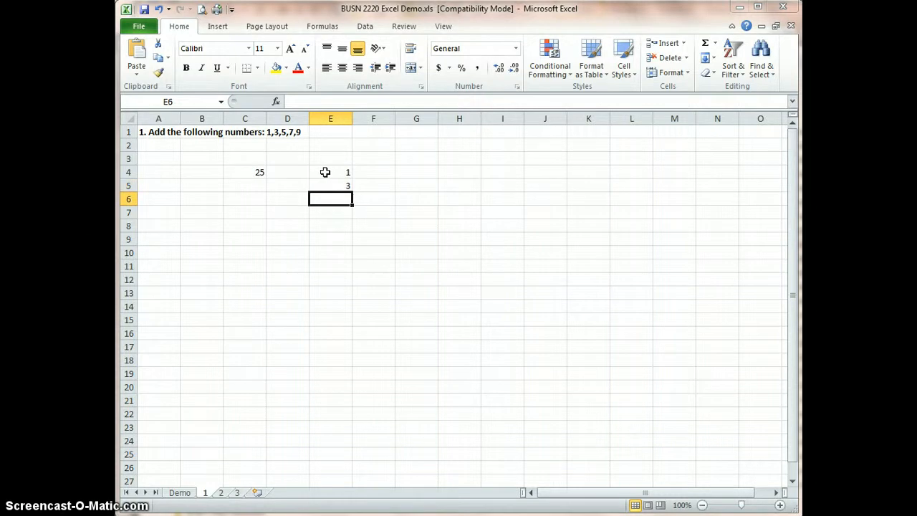
pyautogui.write('5')
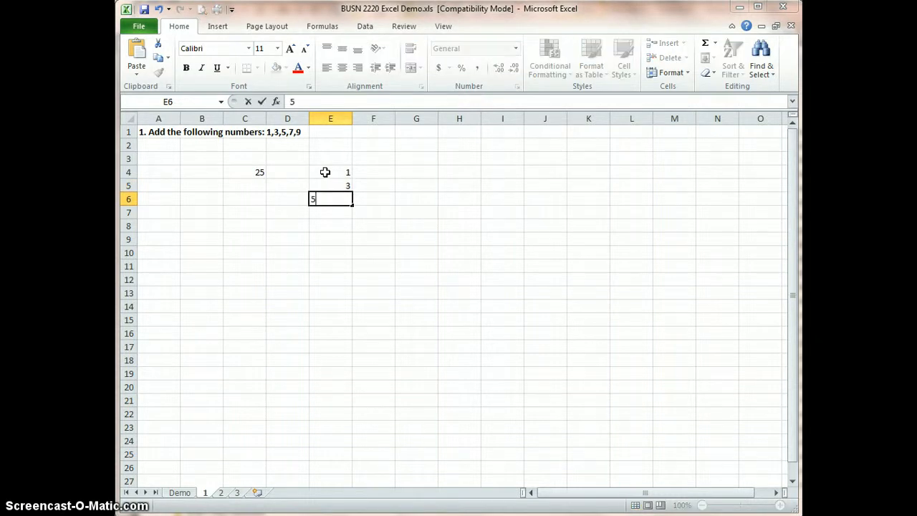
pyautogui.press('Return')
pyautogui.write('7')
pyautogui.press('Return')
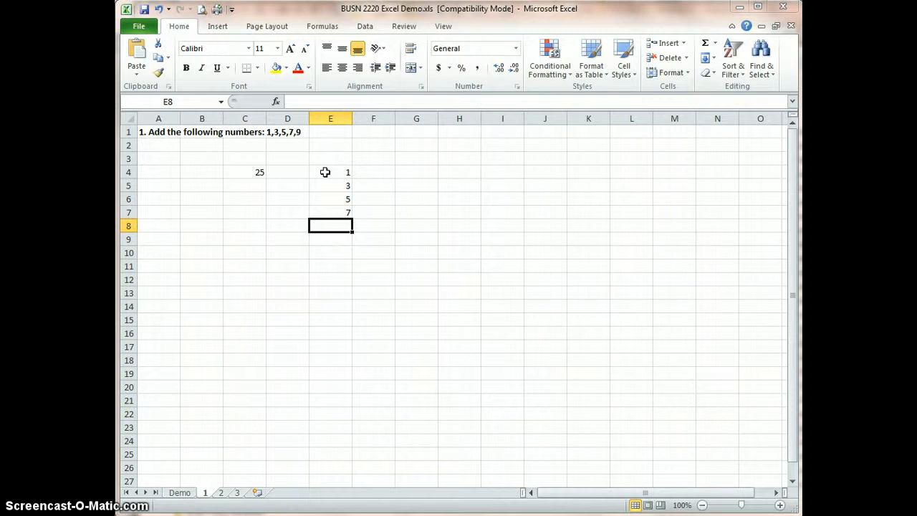
pyautogui.write('9')
pyautogui.press('Return')
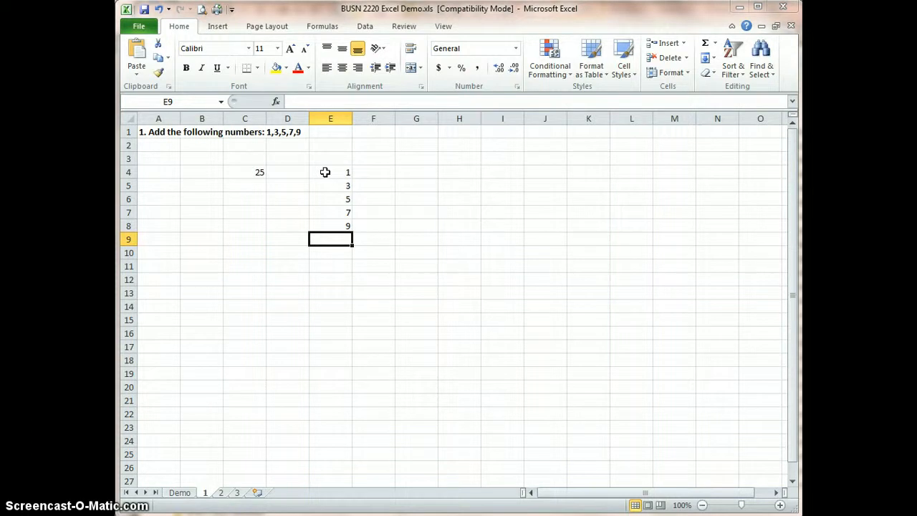
# - Add the five numbers in cell E9 using cell references with the formula =E4+E5+E6+E7+E8
pyautogui.click(324, 157)
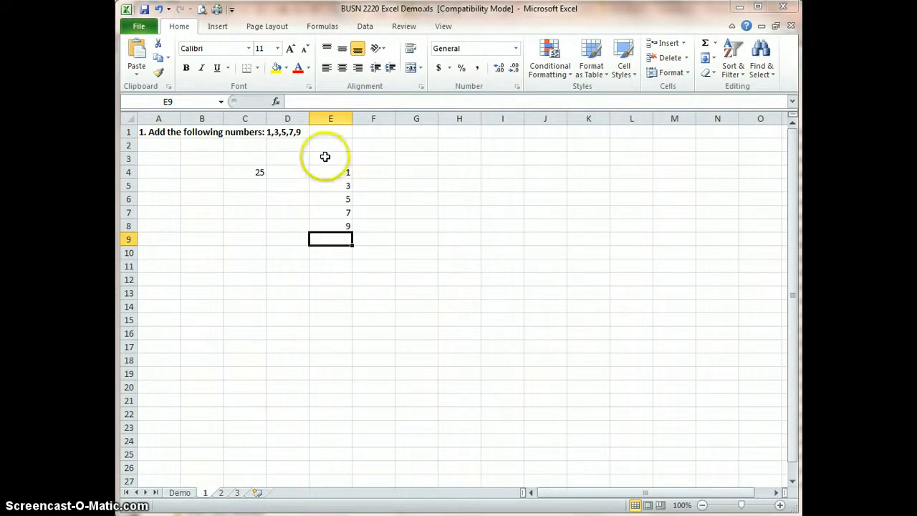
pyautogui.write('=')
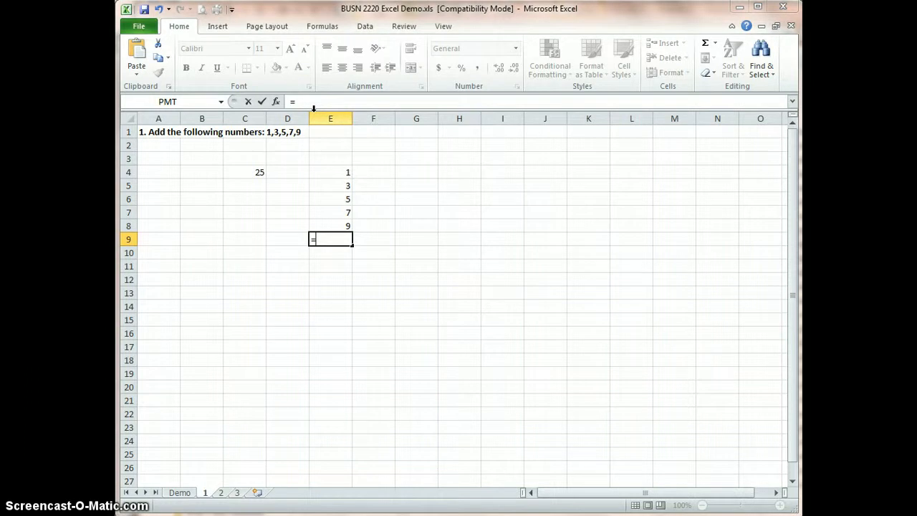
pyautogui.click(339, 170)
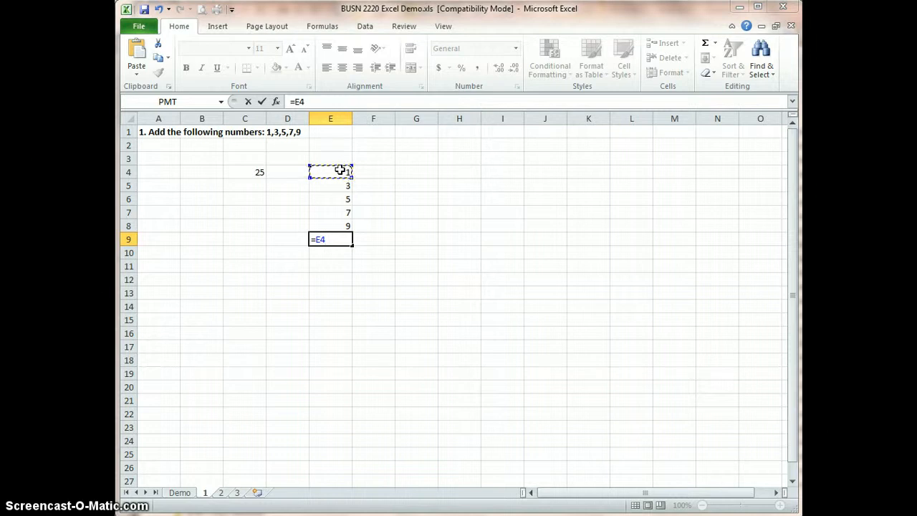
pyautogui.write('+e')
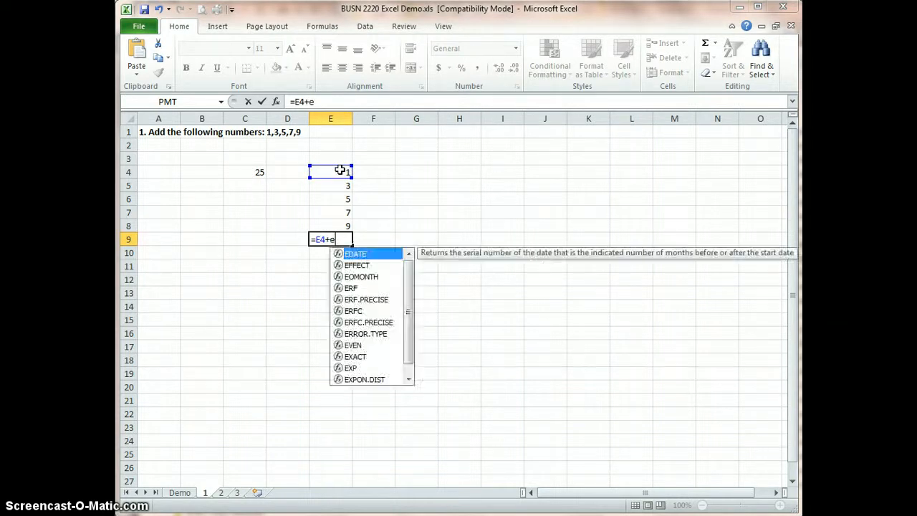
pyautogui.write('5+')
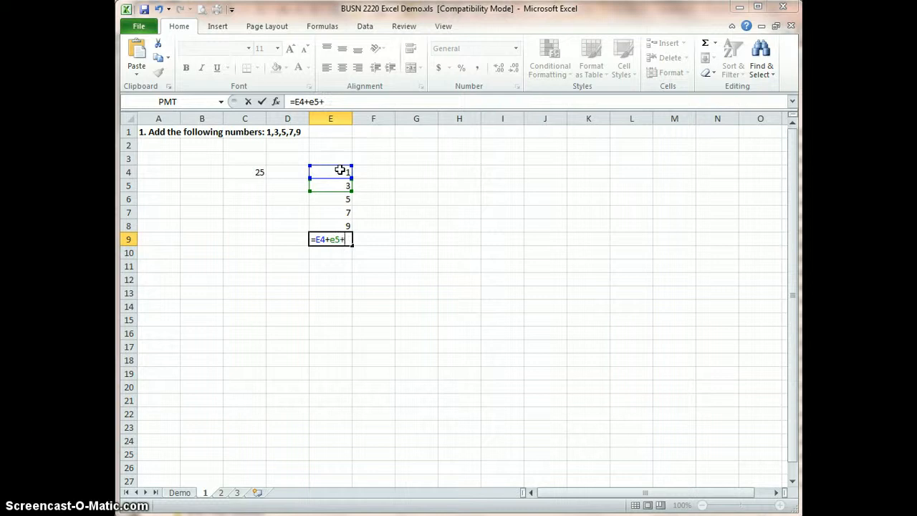
pyautogui.write('e6+e7')
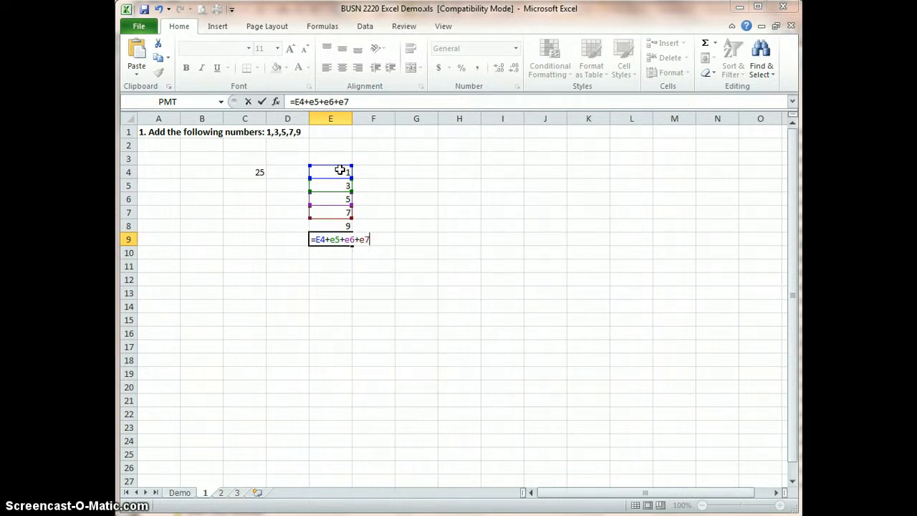
pyautogui.write('+e')
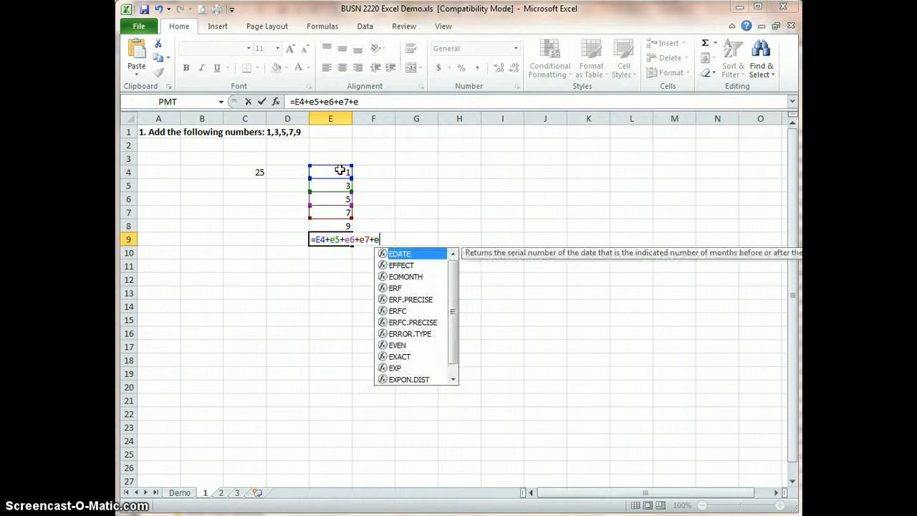
pyautogui.write('8')
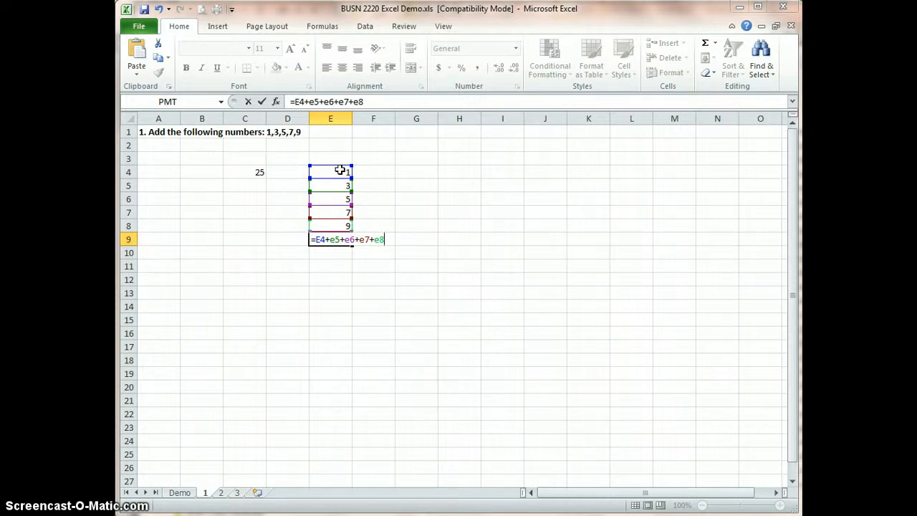
pyautogui.click(262, 105)
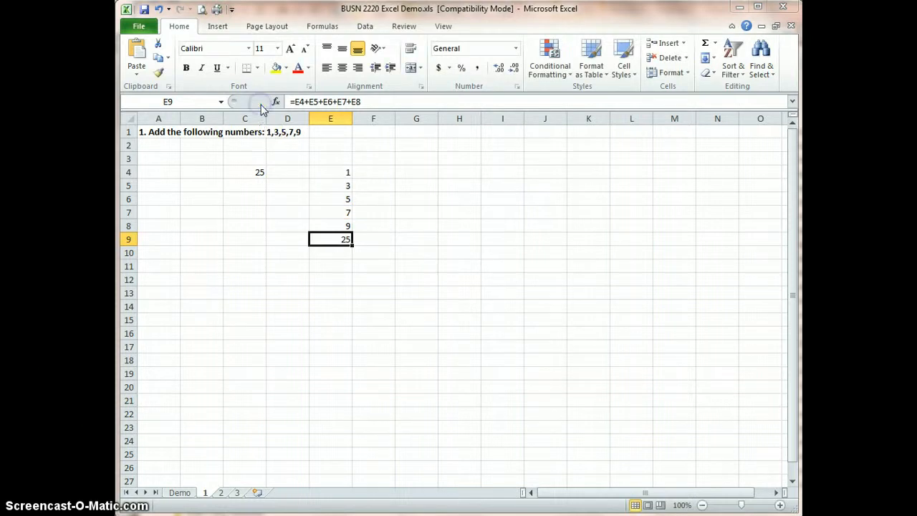
# - Test the cell-reference sum by setting cell E6 to 15 and changing it back to 5
pyautogui.click(263, 122)
pyautogui.click(342, 199)
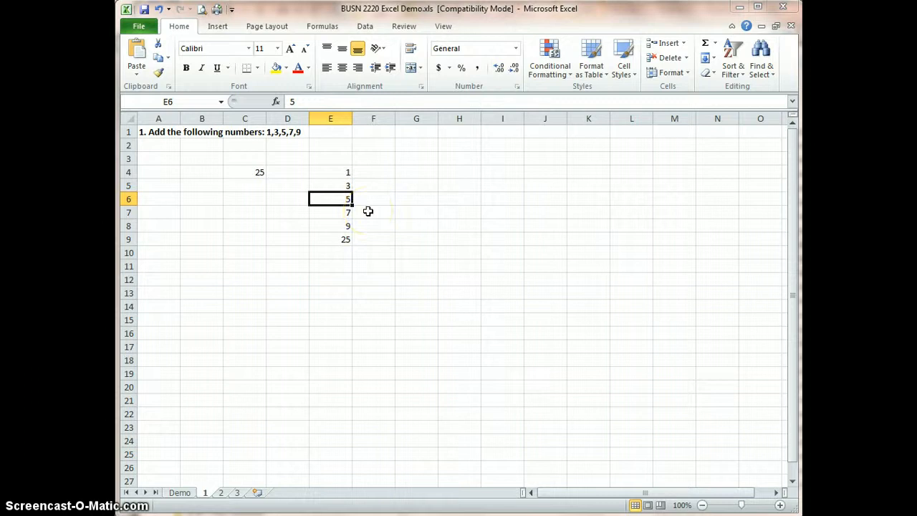
pyautogui.write('15')
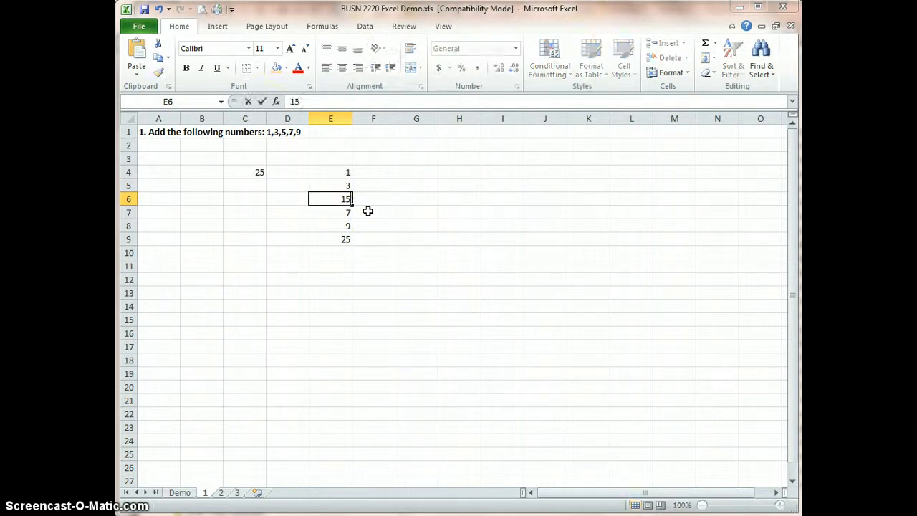
pyautogui.press('Return')
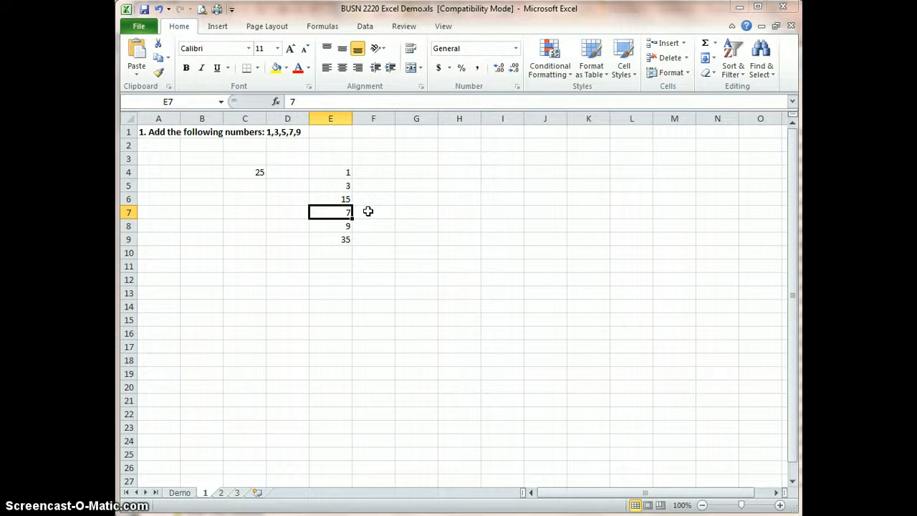
pyautogui.press('Up')
pyautogui.write('5')
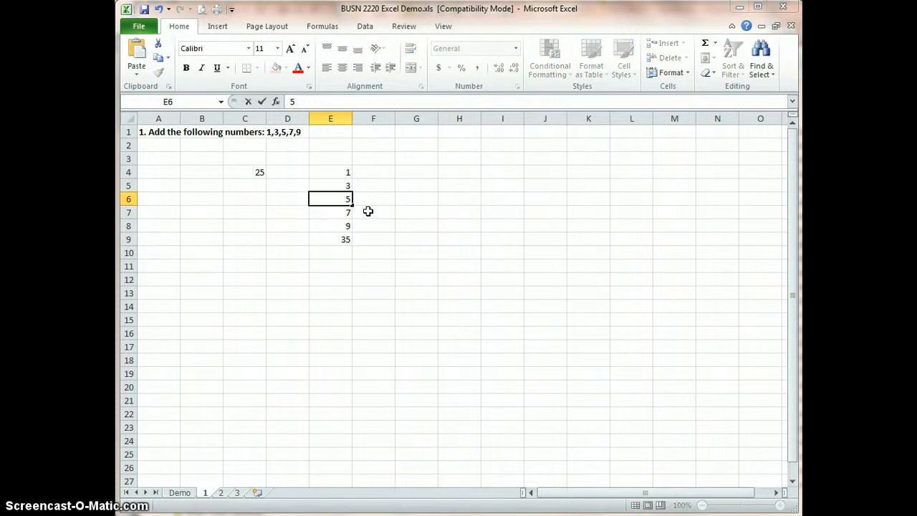
pyautogui.press('Return')
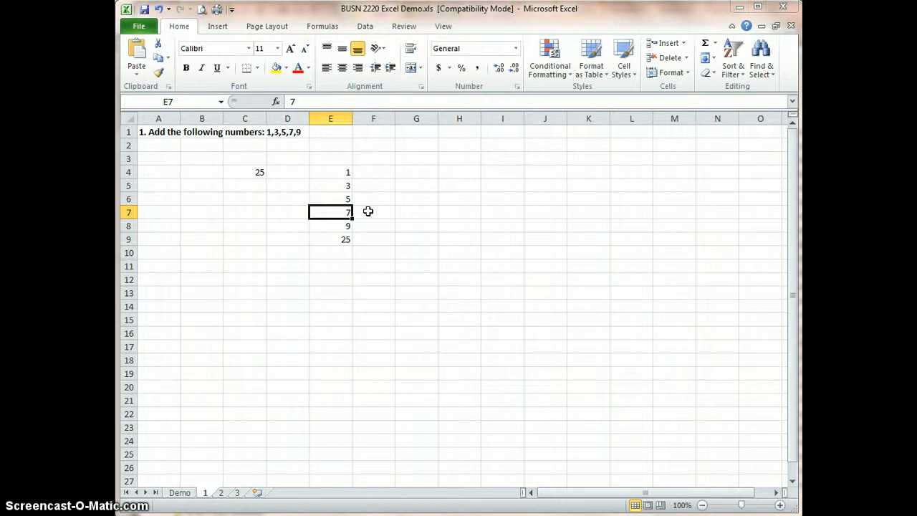
# - Copy the five numbers in cells E4 to E8 and paste them into G4 to G8
pyautogui.click(327, 172)
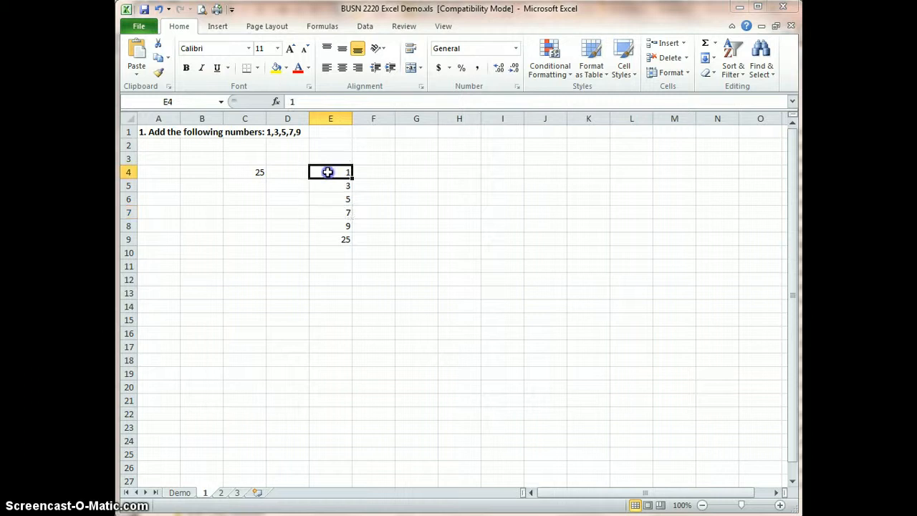
pyautogui.moveTo(328, 180); pyautogui.dragTo(338, 221)
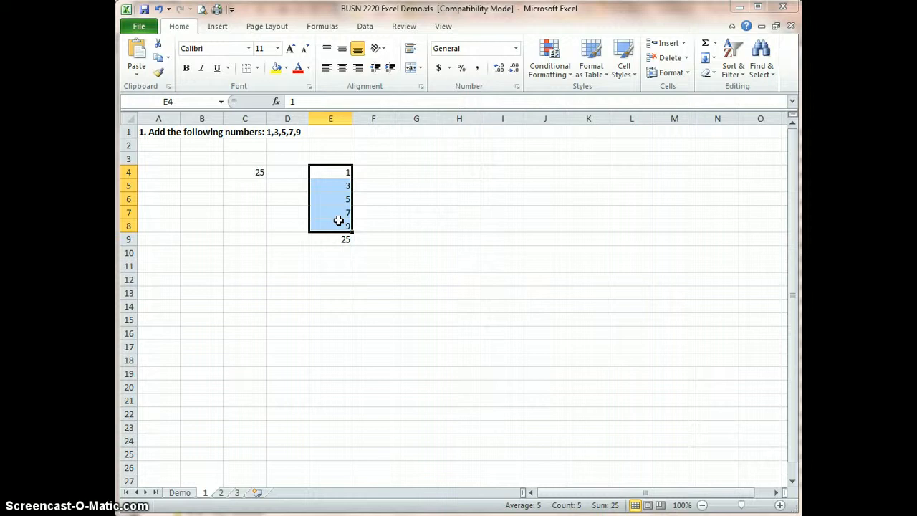
pyautogui.click(159, 62)
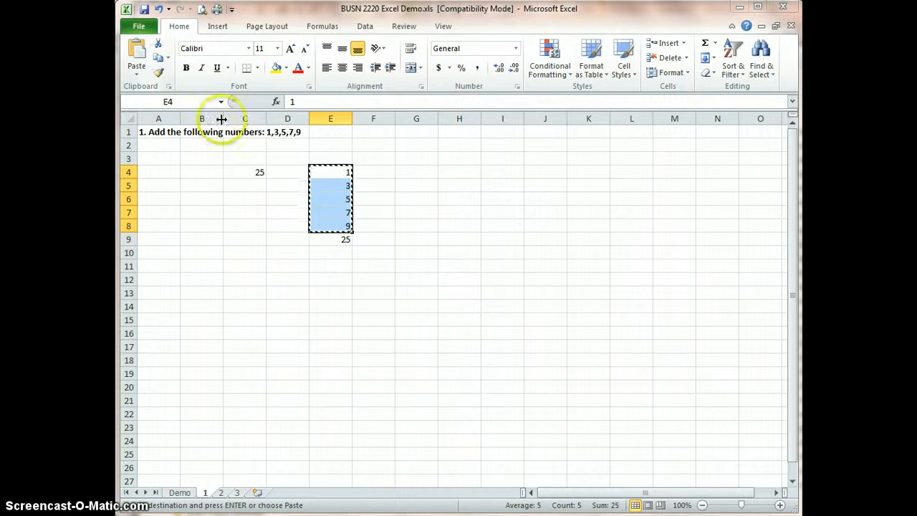
pyautogui.click(418, 170)
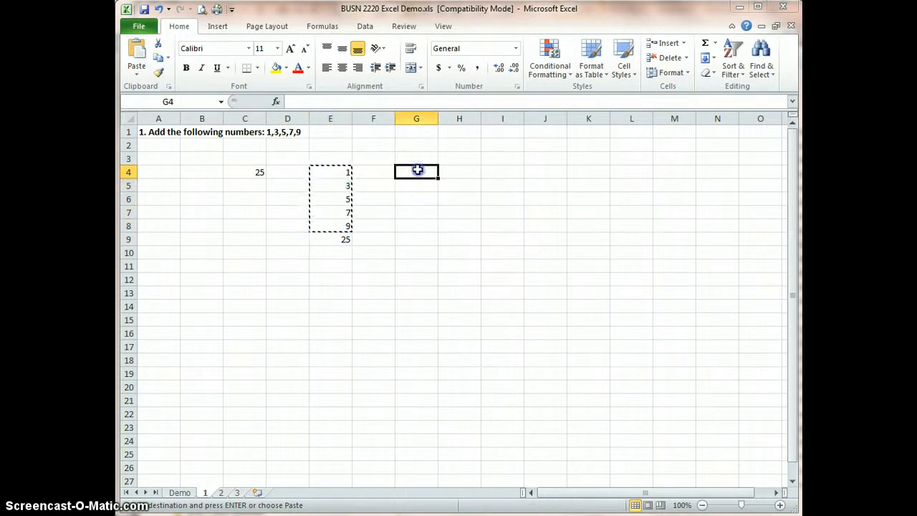
pyautogui.click(137, 56)
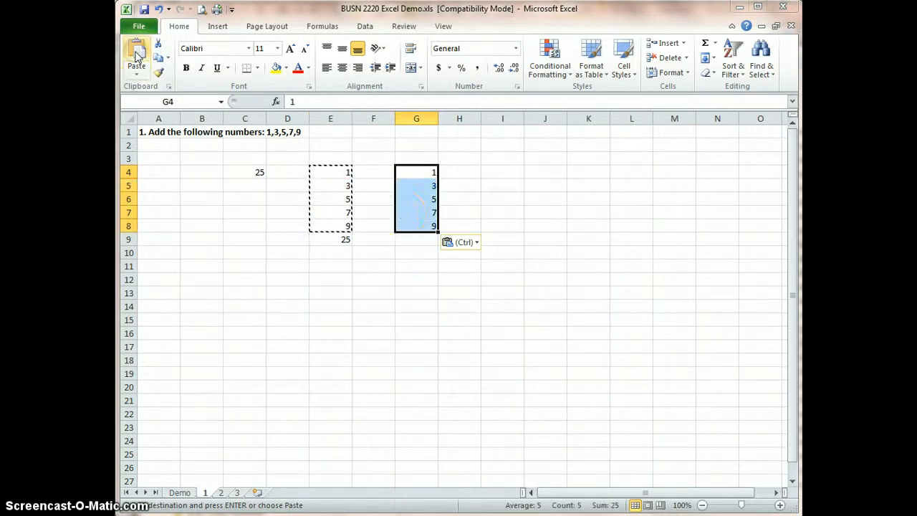
# - Add the copied numbers in cell G9 using the SUM function with the formula =SUM(G4:G8) and review it
pyautogui.click(416, 239)
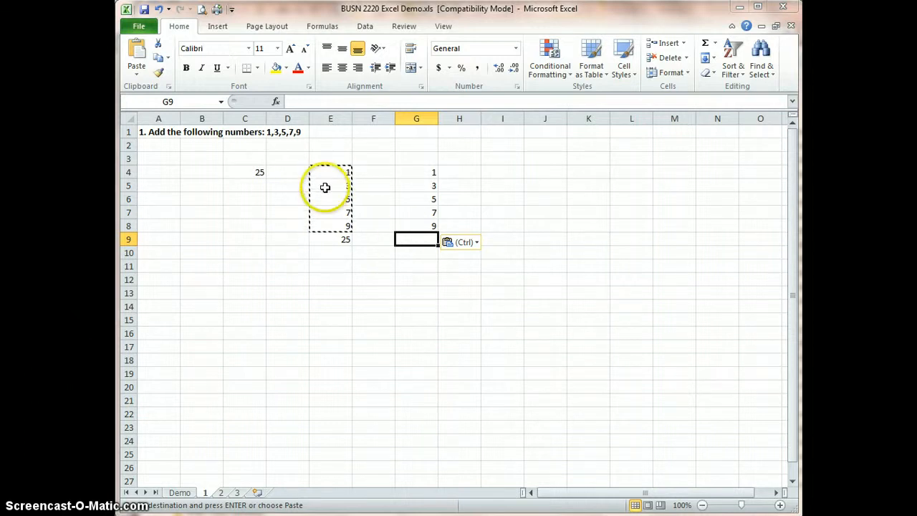
pyautogui.press('Escape')
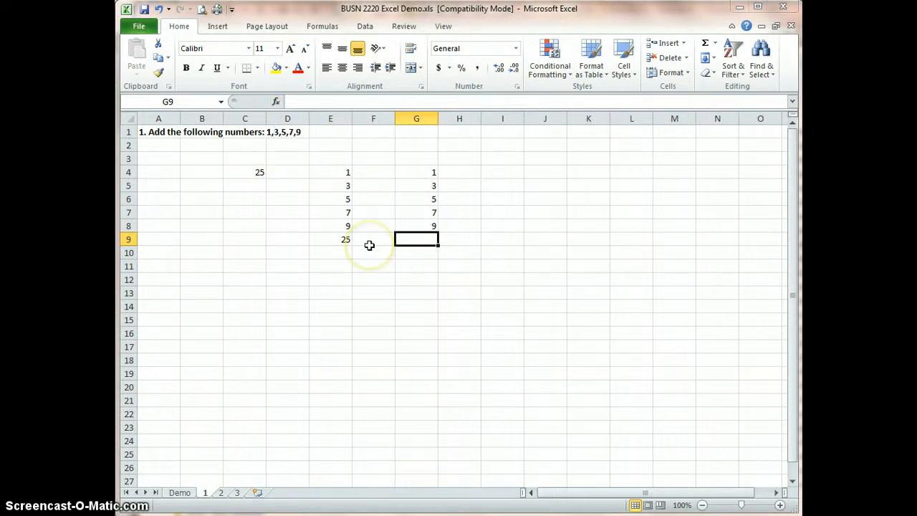
pyautogui.write('=')
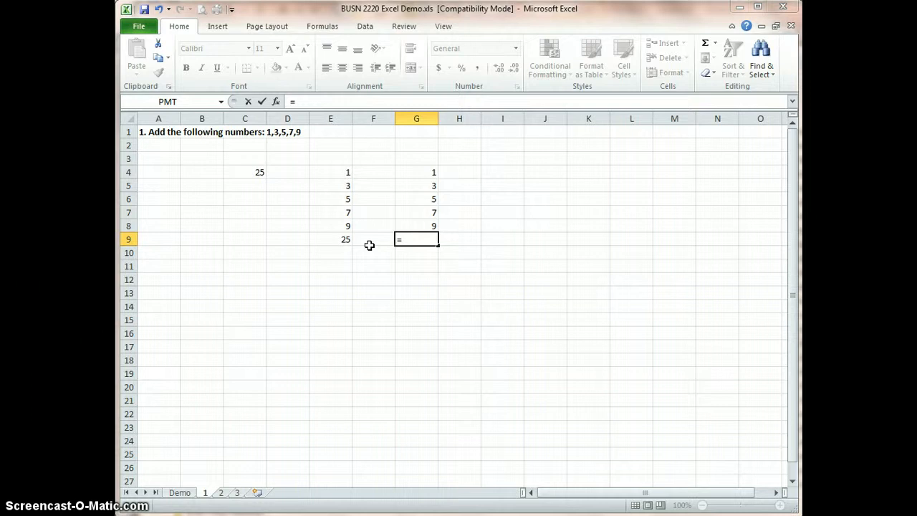
pyautogui.write('sum')
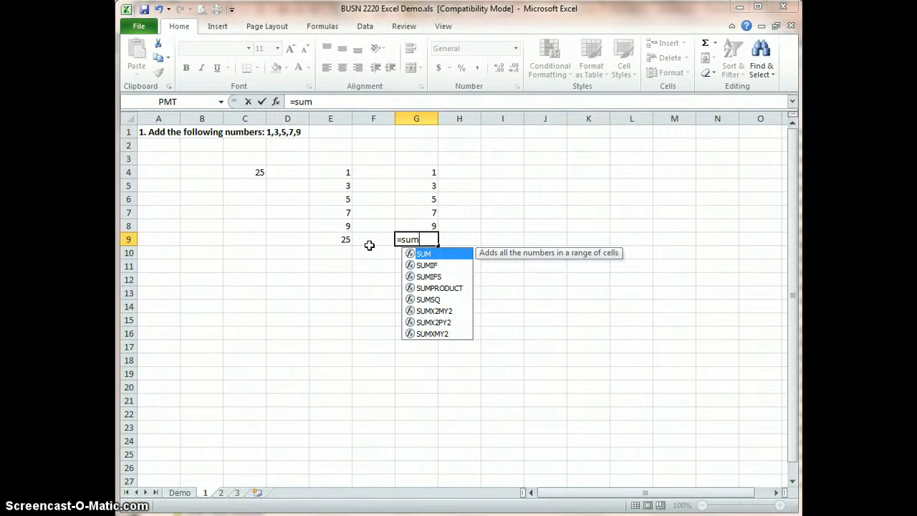
pyautogui.write('(')
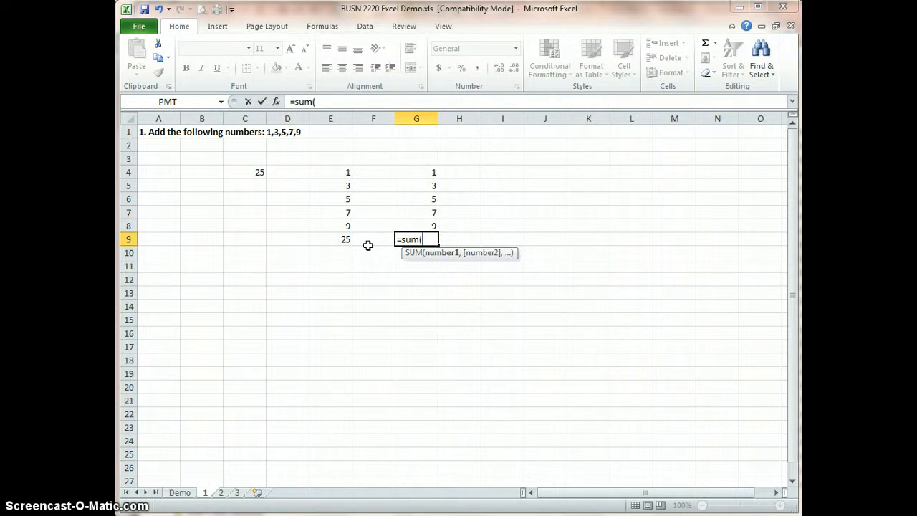
pyautogui.click(416, 169)
pyautogui.moveTo(417, 170); pyautogui.dragTo(414, 225)
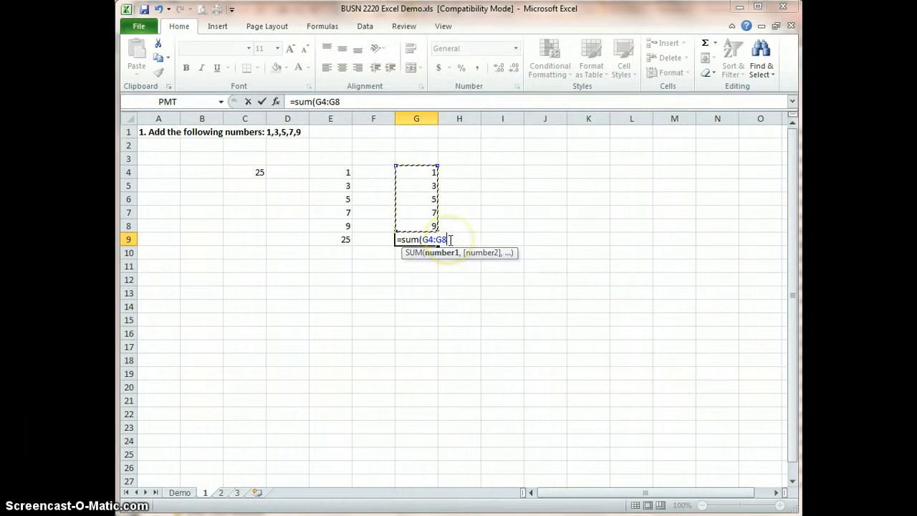
pyautogui.write(')')
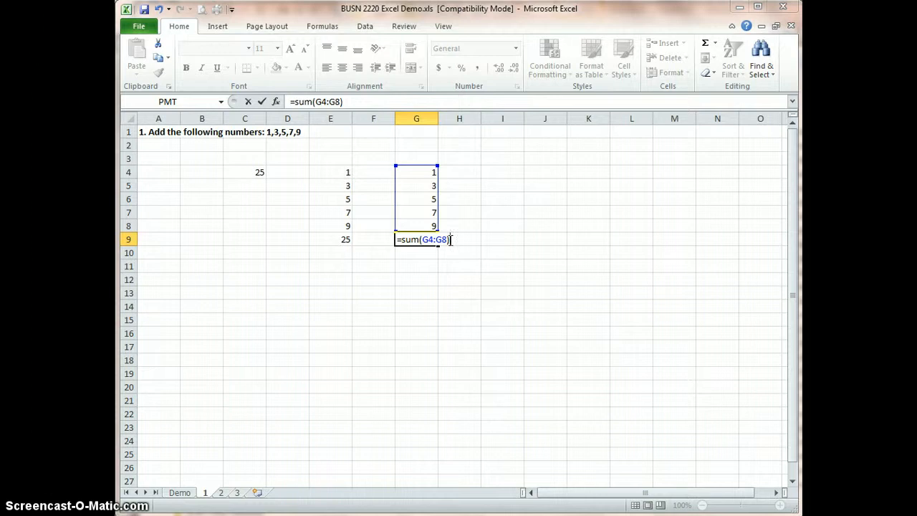
pyautogui.press('Return')
pyautogui.press('Up')
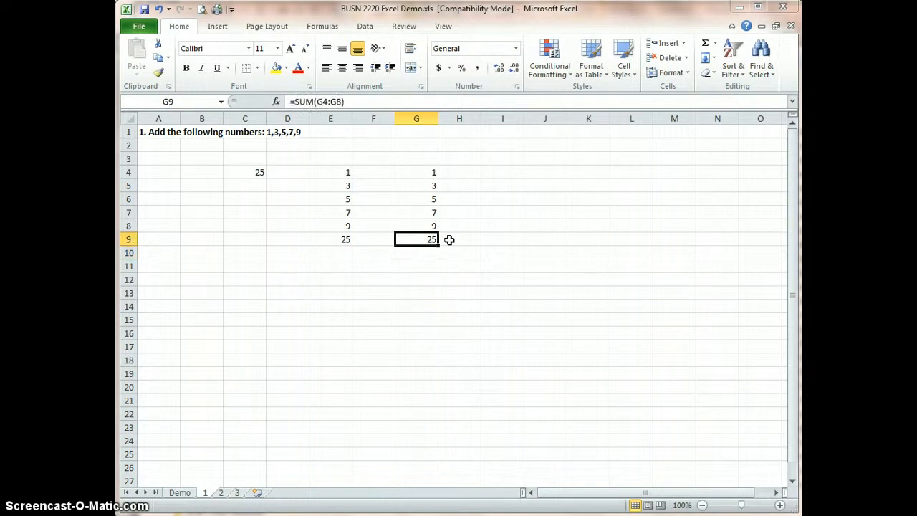
pyautogui.click(316, 102)
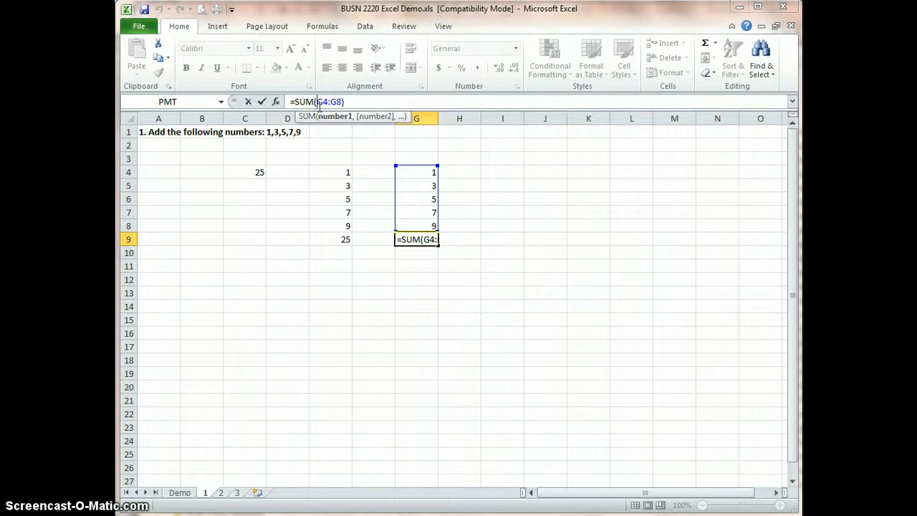
pyautogui.press('Return')
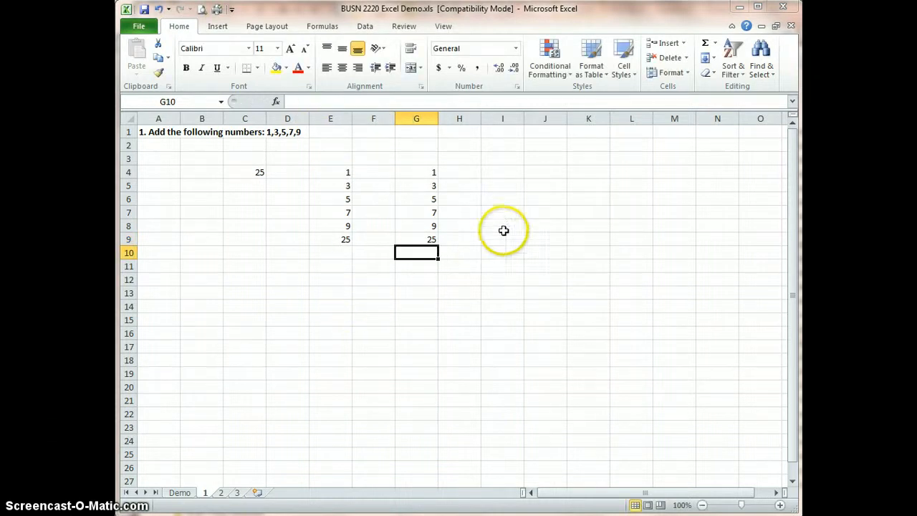
# - Copy the numbers in cells G4 to G8 and paste them into I4 to I8
pyautogui.click(505, 177)
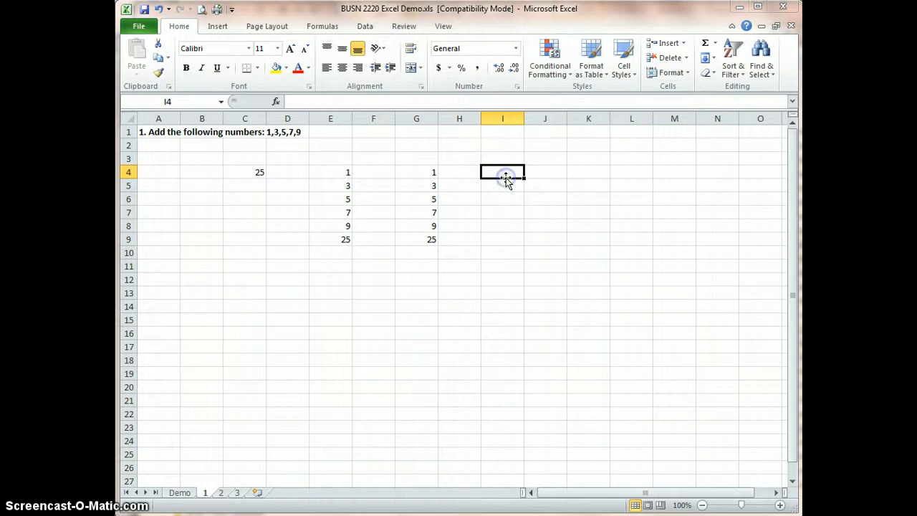
pyautogui.moveTo(430, 176); pyautogui.dragTo(417, 228)
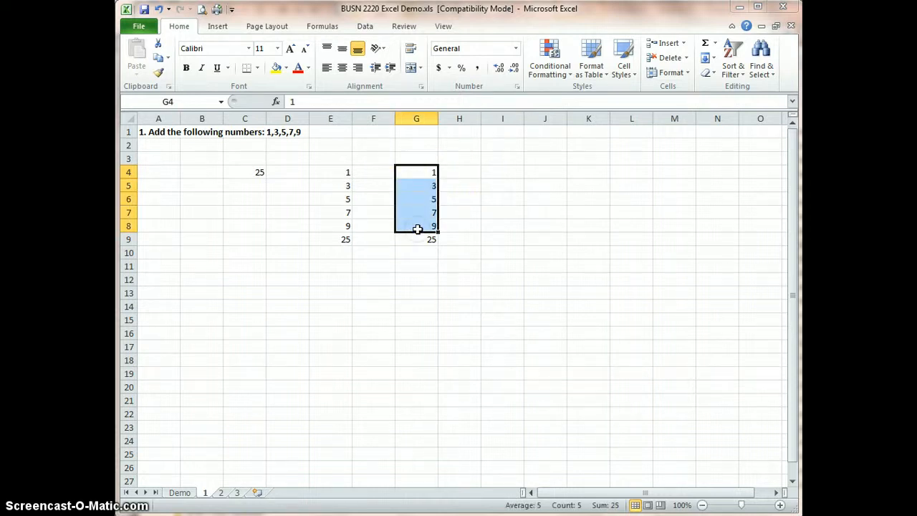
pyautogui.click(158, 59)
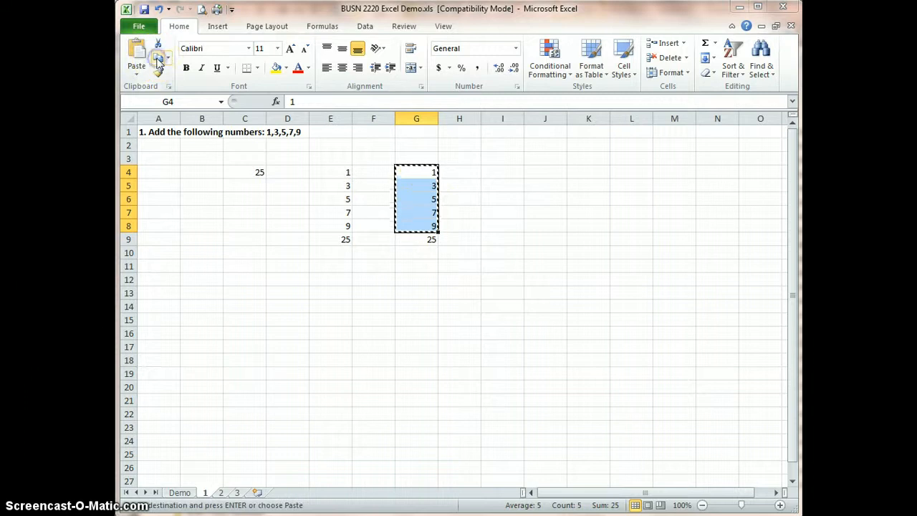
pyautogui.click(494, 172)
pyautogui.click(136, 51)
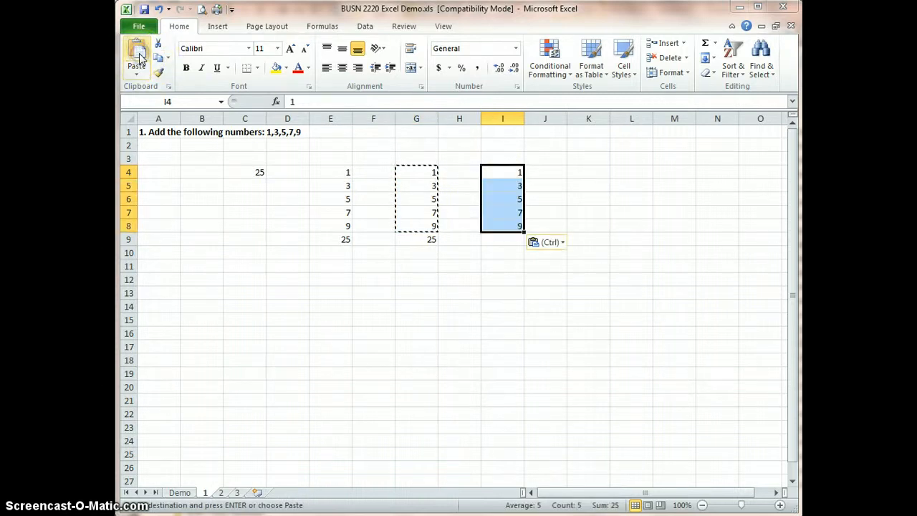
pyautogui.press('Escape')
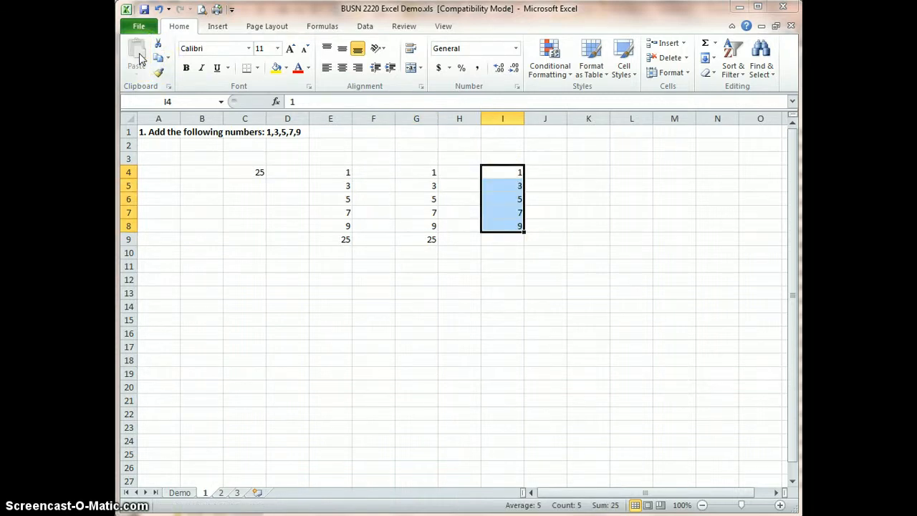
# - Total cells I4 to I8 in cell I9 using AutoSum and review the resulting formula
pyautogui.click(505, 239)
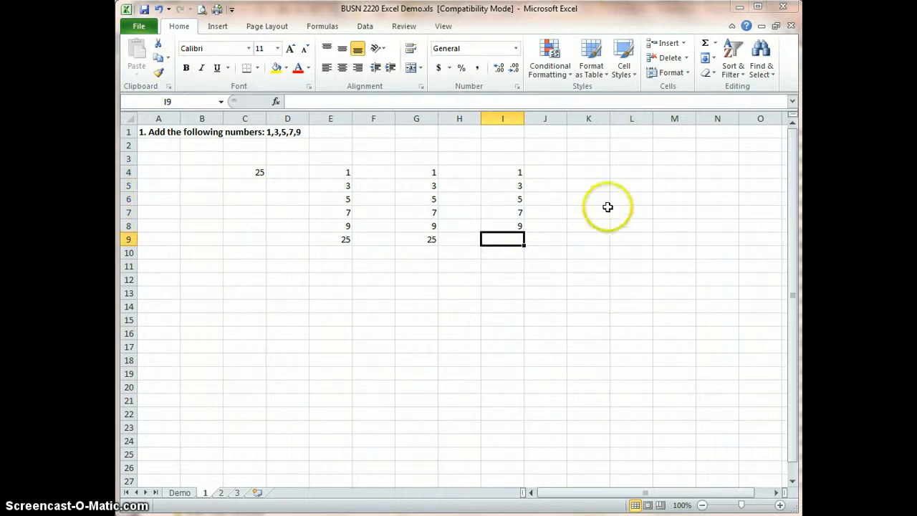
pyautogui.click(706, 46)
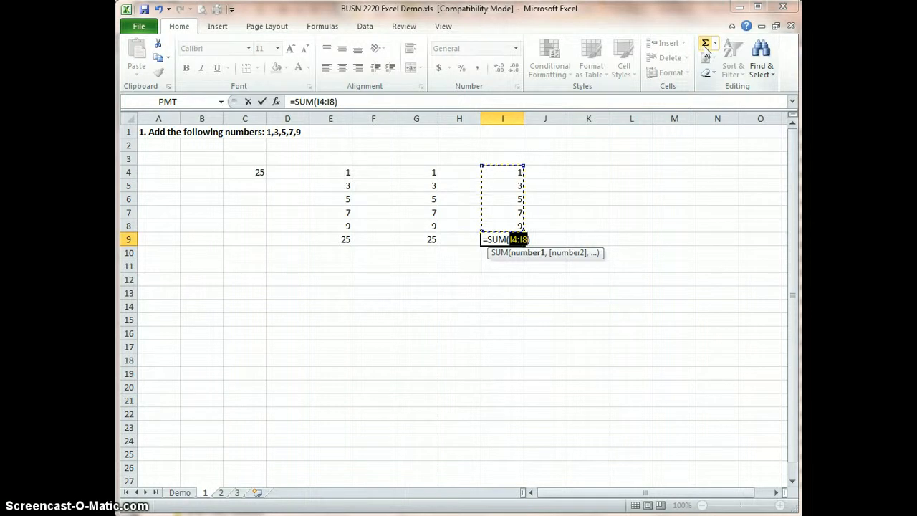
pyautogui.press('Return')
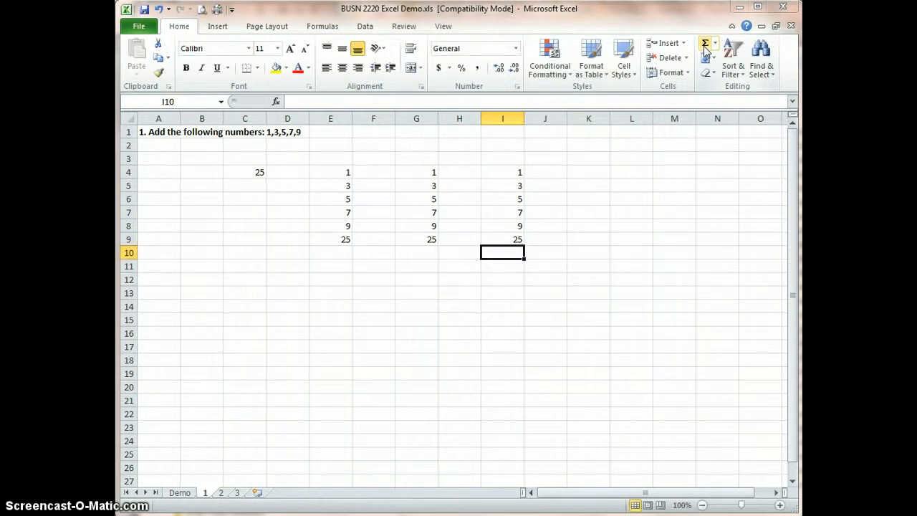
pyautogui.click(502, 239)
pyautogui.click(363, 102)
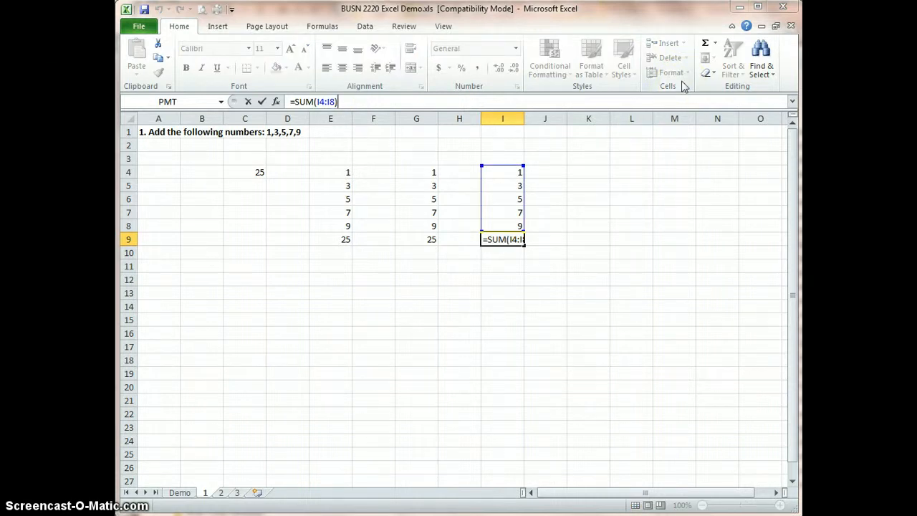
pyautogui.press('Return')
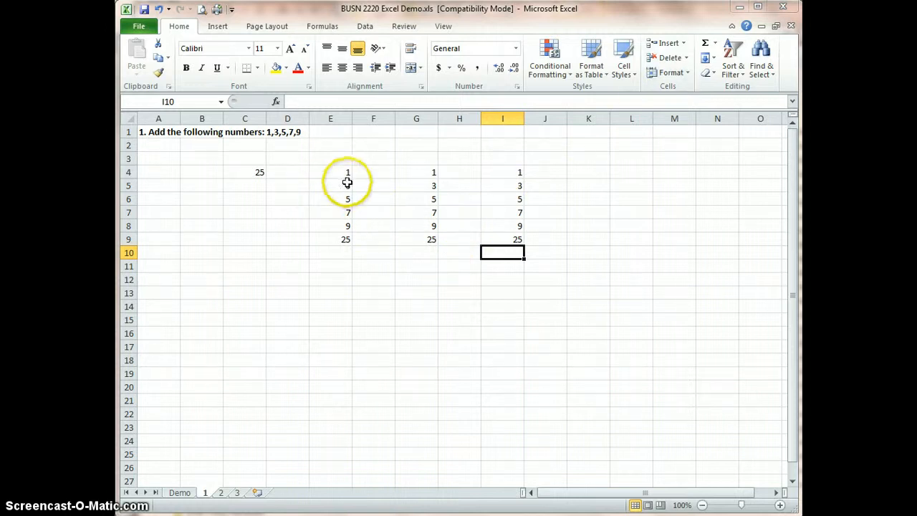
# - Add the five numbers of column E again in cell E11 with the formula =E4+E5+E6+E7+E8
pyautogui.click(330, 266)
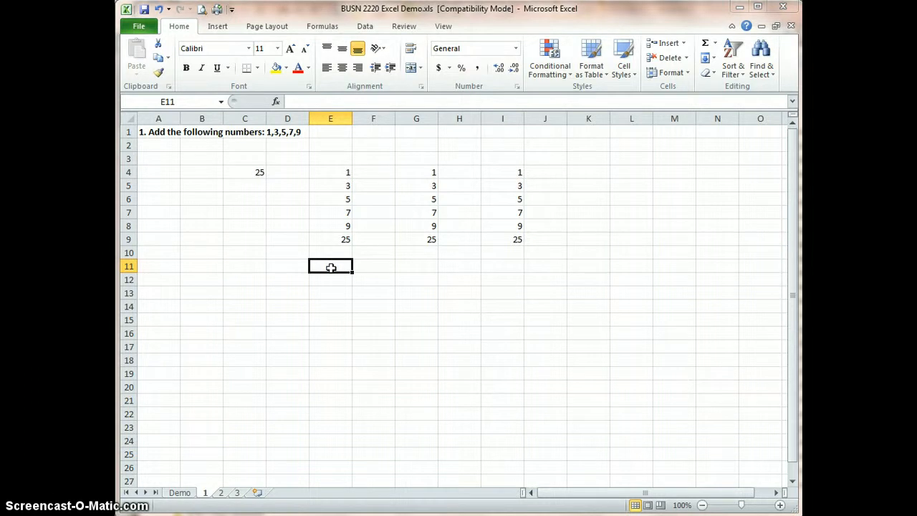
pyautogui.moveTo(349, 171); pyautogui.dragTo(341, 221)
pyautogui.click(340, 269)
pyautogui.write('=')
pyautogui.click(346, 173)
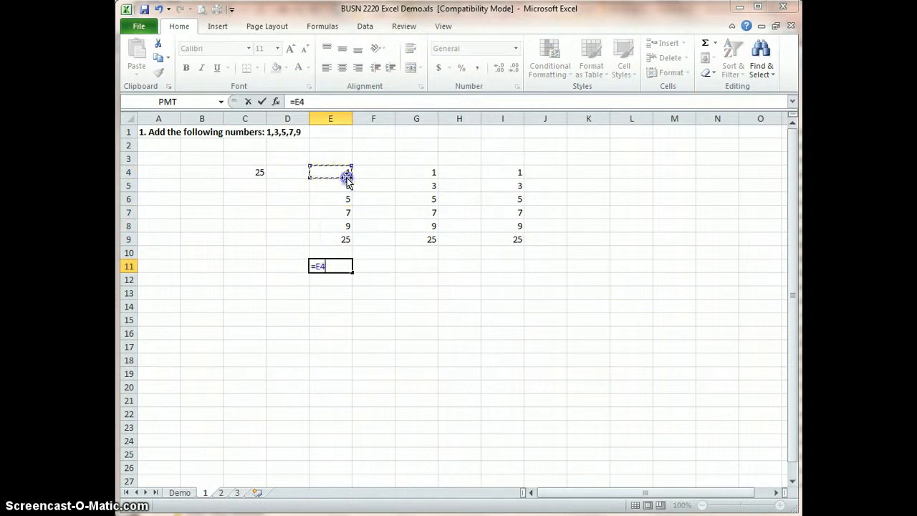
pyautogui.write('+')
pyautogui.click(346, 186)
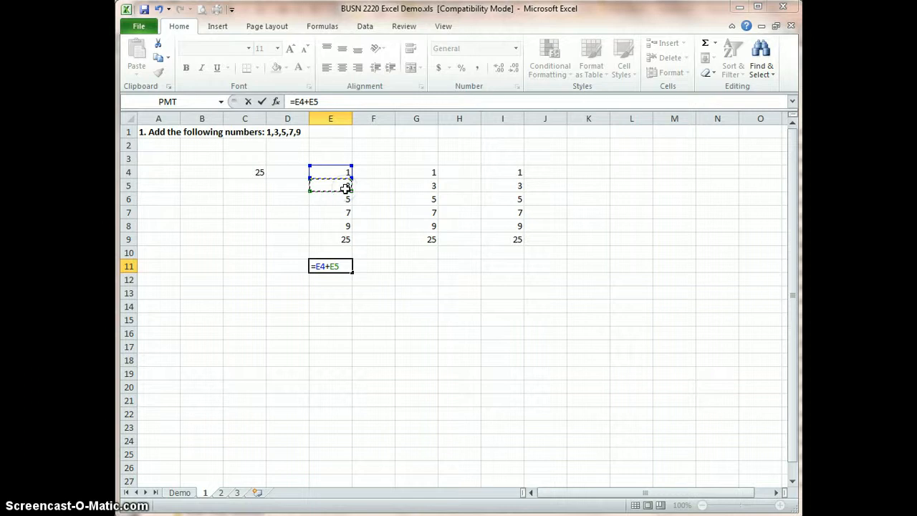
pyautogui.write('+')
pyautogui.click(343, 199)
pyautogui.write('+')
pyautogui.click(342, 213)
pyautogui.write('+')
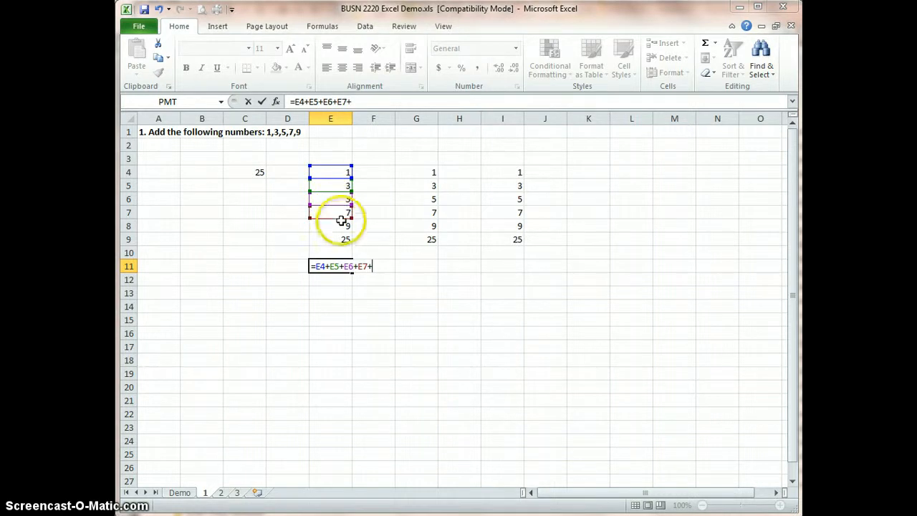
pyautogui.click(341, 225)
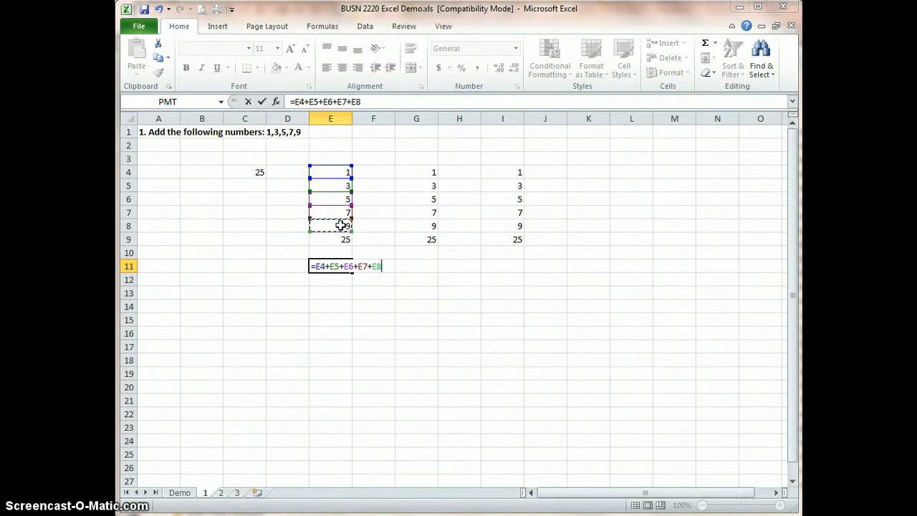
pyautogui.click(263, 102)
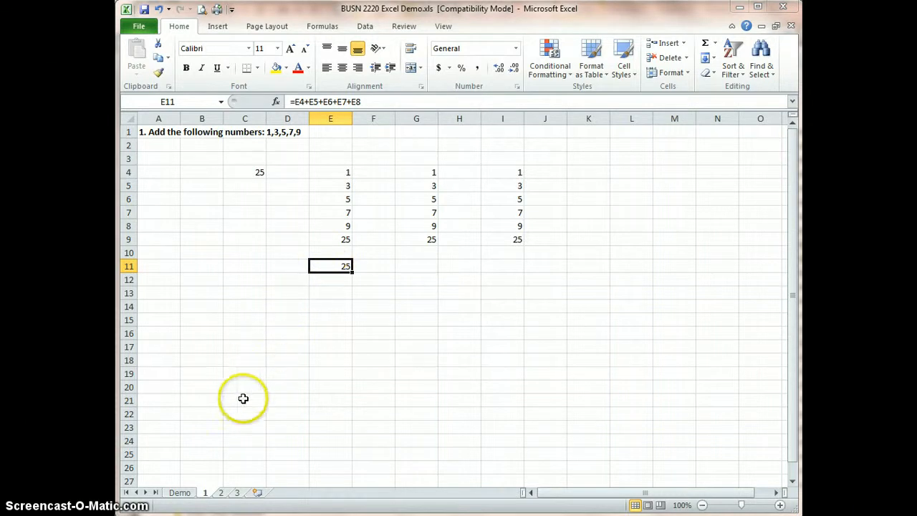
# - On sheet 2, divide the two given numbers in cell D4 with the formula =987654321/123456789
pyautogui.click(221, 493)
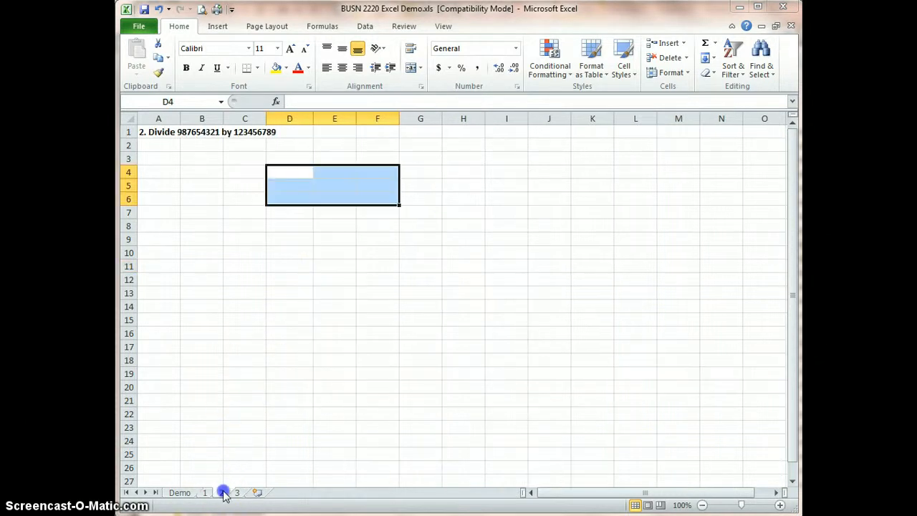
pyautogui.click(291, 169)
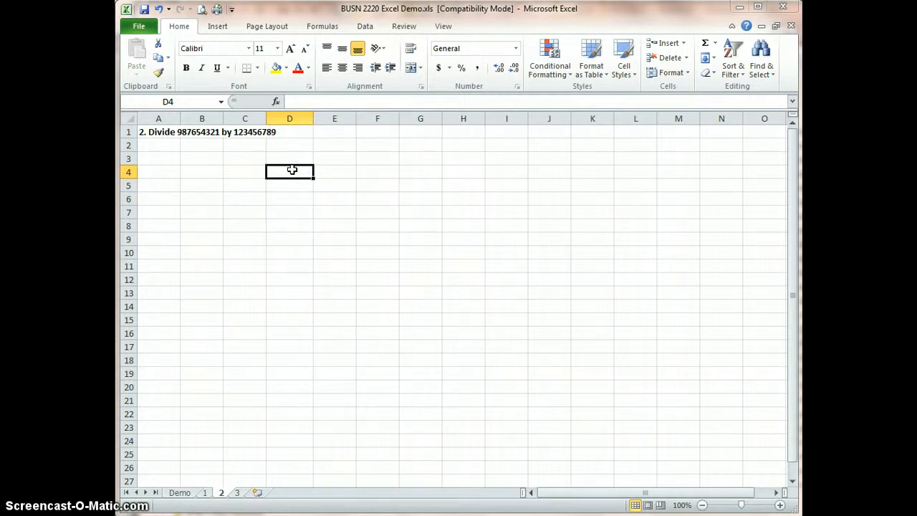
pyautogui.write('=9')
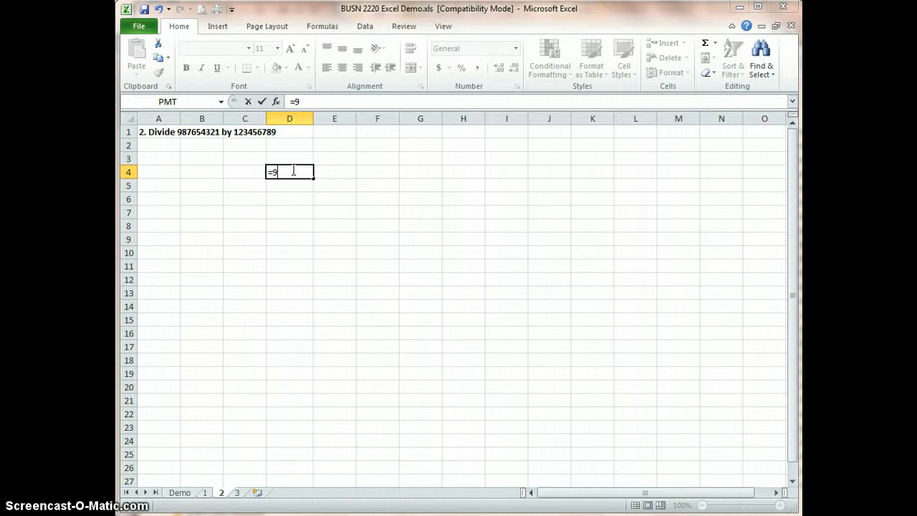
pyautogui.write('87654321')
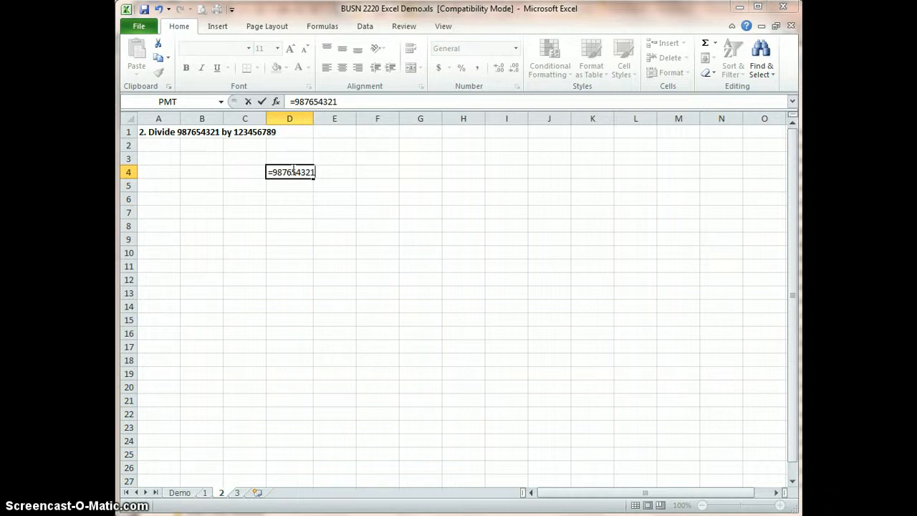
pyautogui.write('/123456789')
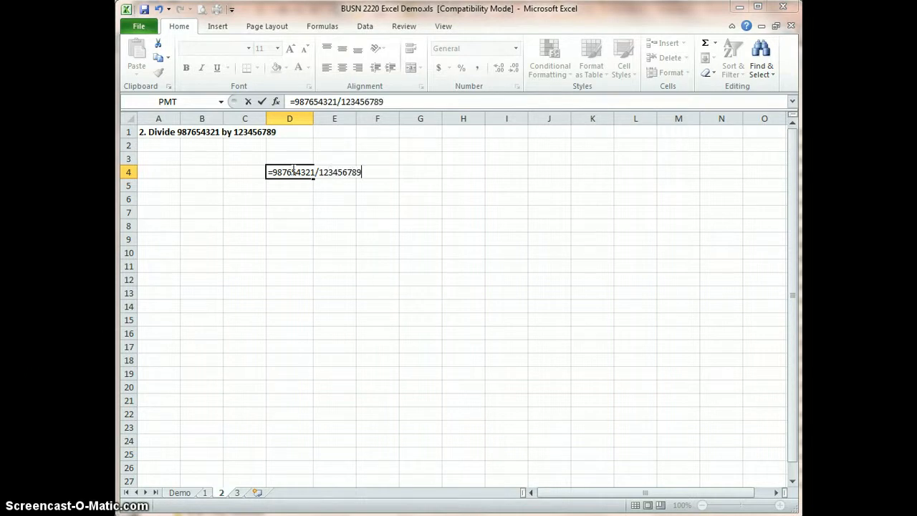
pyautogui.click(263, 103)
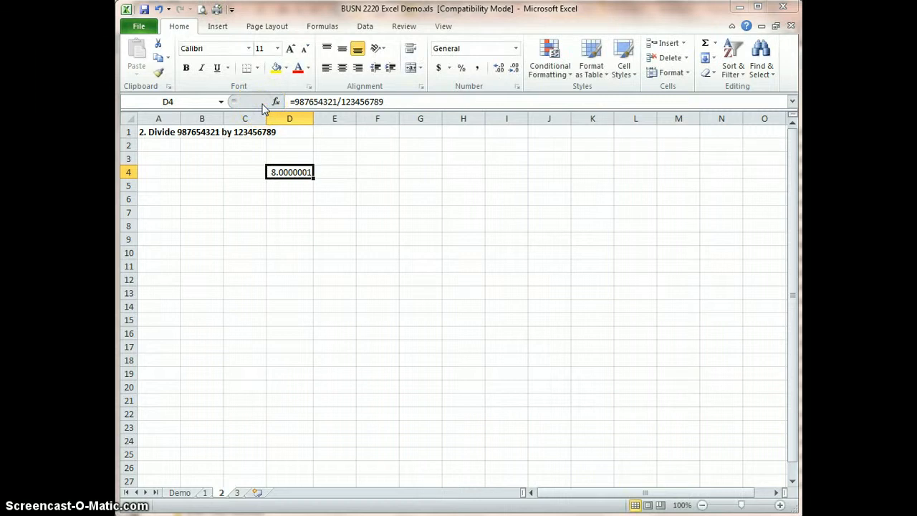
# - Narrow and widen column D to compare how the quotient displays, finishing with a width that just fits all its decimals
pyautogui.click(304, 181)
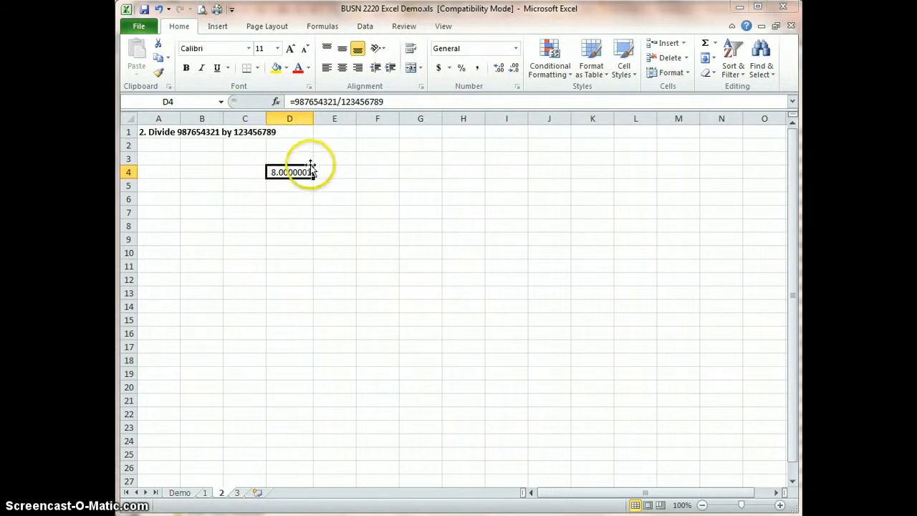
pyautogui.moveTo(313, 121); pyautogui.dragTo(293, 121)
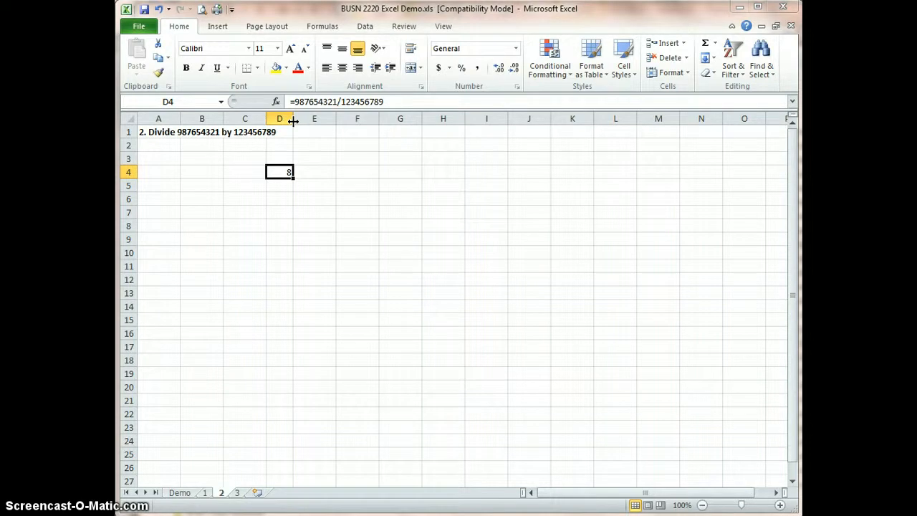
pyautogui.moveTo(293, 121); pyautogui.dragTo(339, 121)
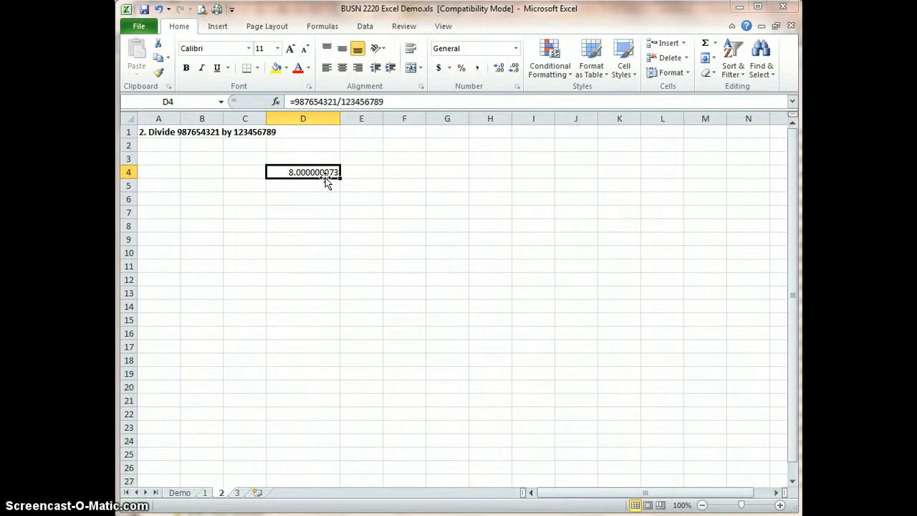
pyautogui.moveTo(341, 120); pyautogui.dragTo(327, 123)
# - Enter 987654321 in cell D6 and 123456789 in cell D7
pyautogui.click(292, 200)
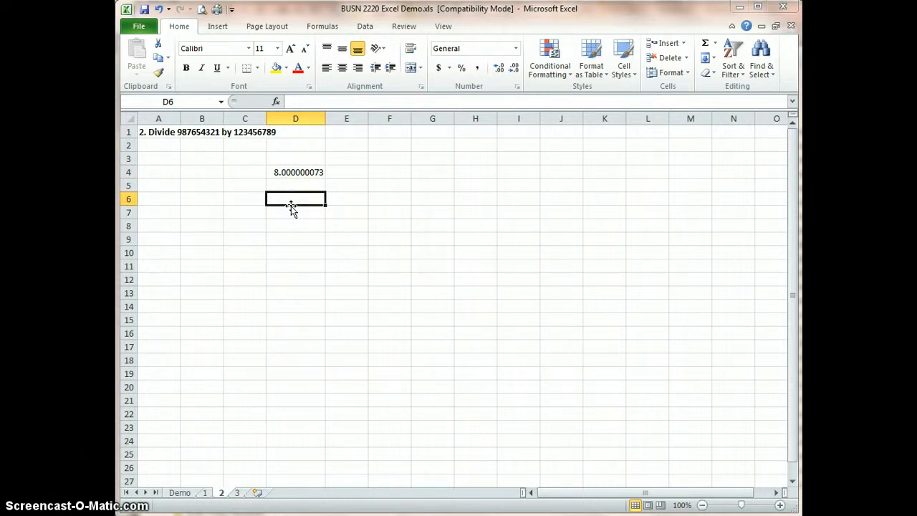
pyautogui.write('98')
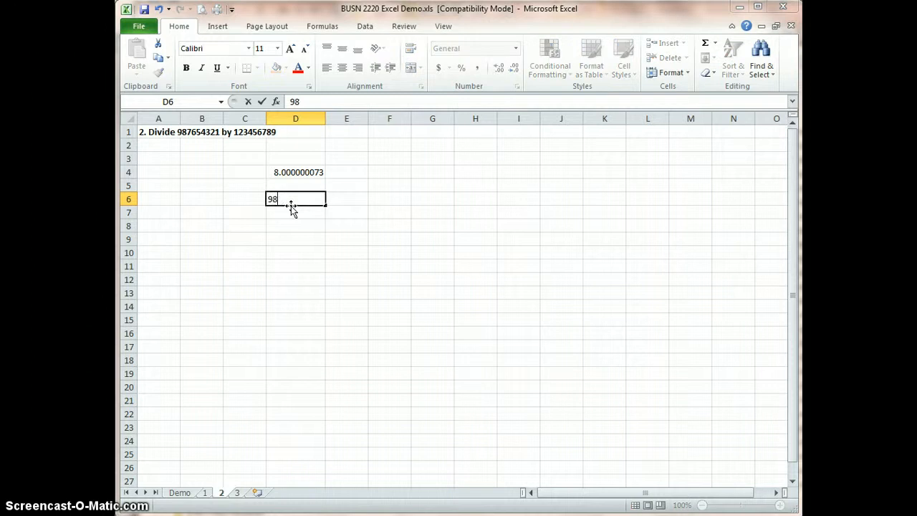
pyautogui.write('7654321')
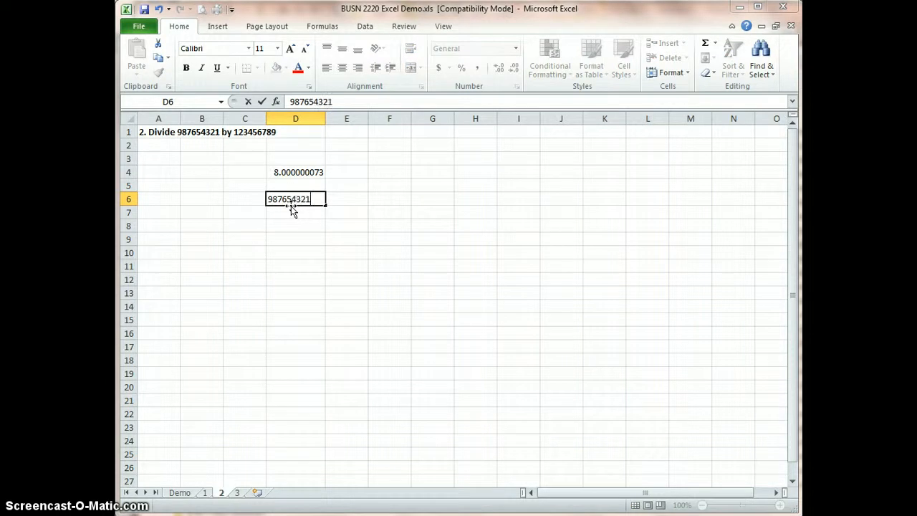
pyautogui.press('Return')
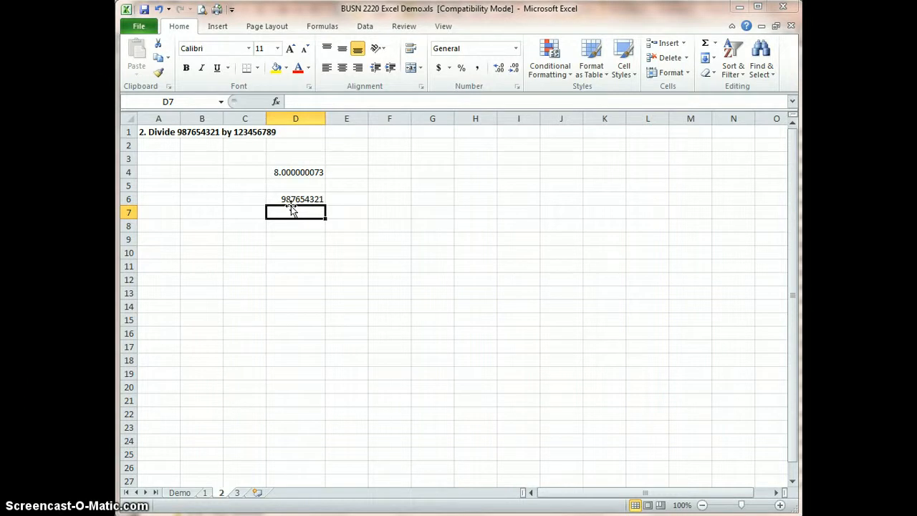
pyautogui.write('123456789')
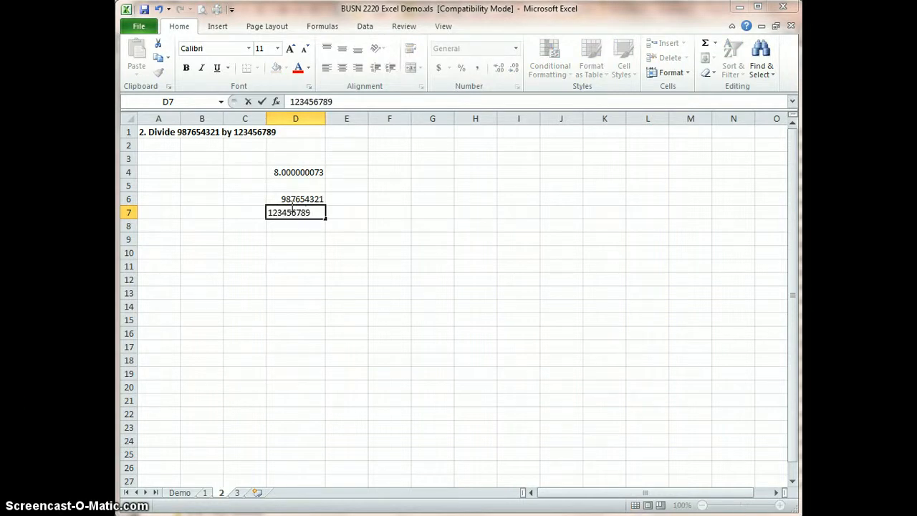
pyautogui.press('Return')
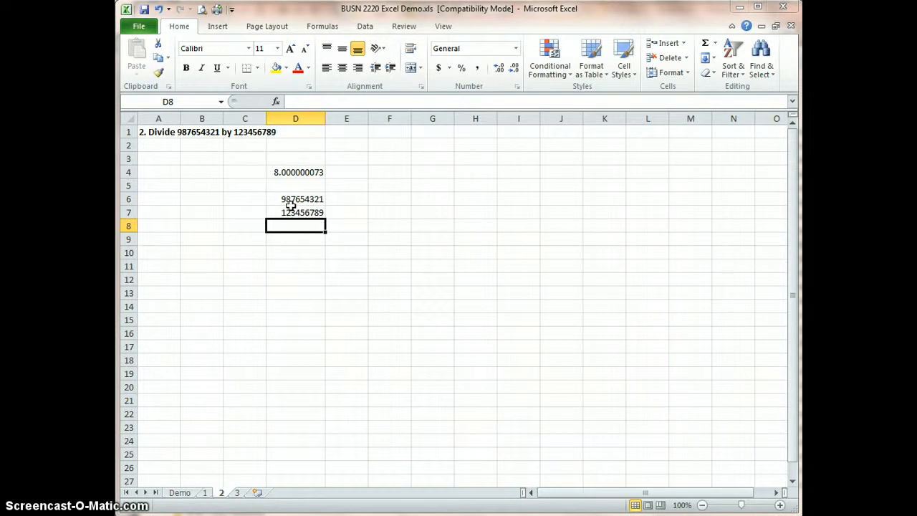
# - Divide the two entered numbers in cell D8 with the formula =D6/D7 and compare the formulas in D4 and D8
pyautogui.write('=')
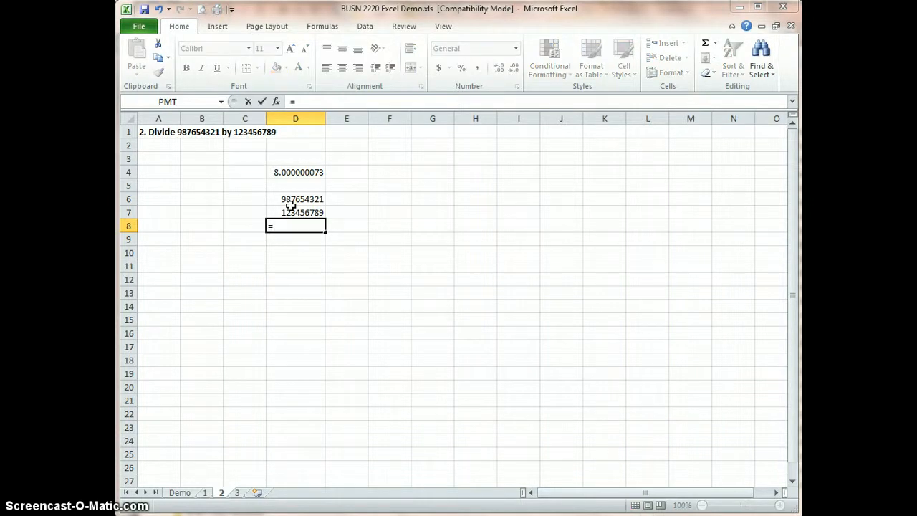
pyautogui.click(287, 200)
pyautogui.write('/')
pyautogui.click(284, 212)
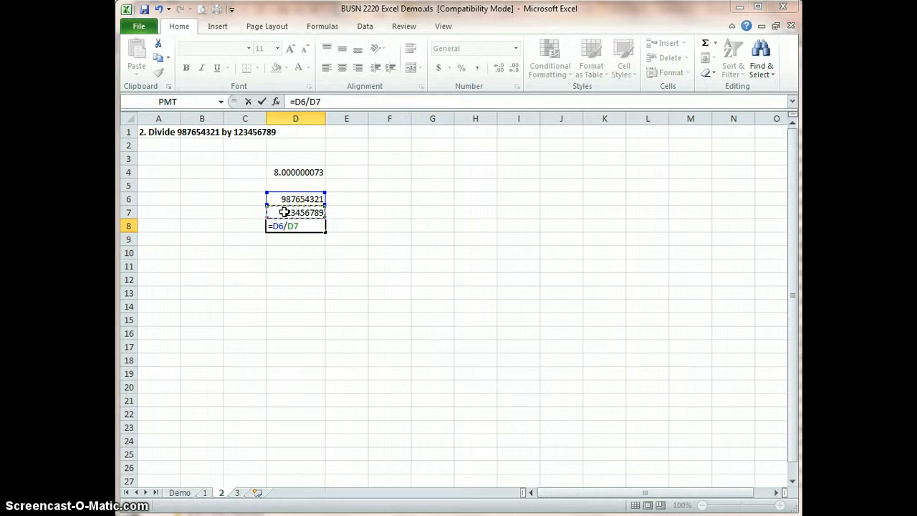
pyautogui.press('Return')
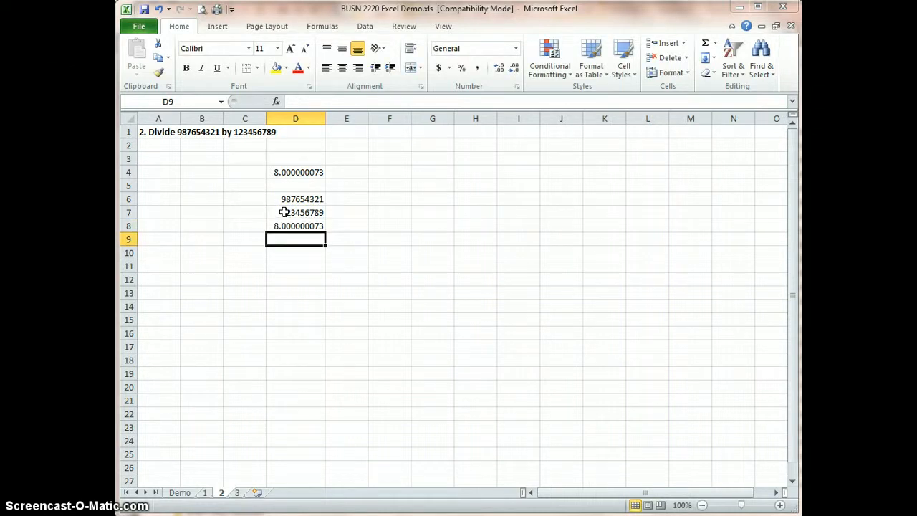
pyautogui.click(291, 172)
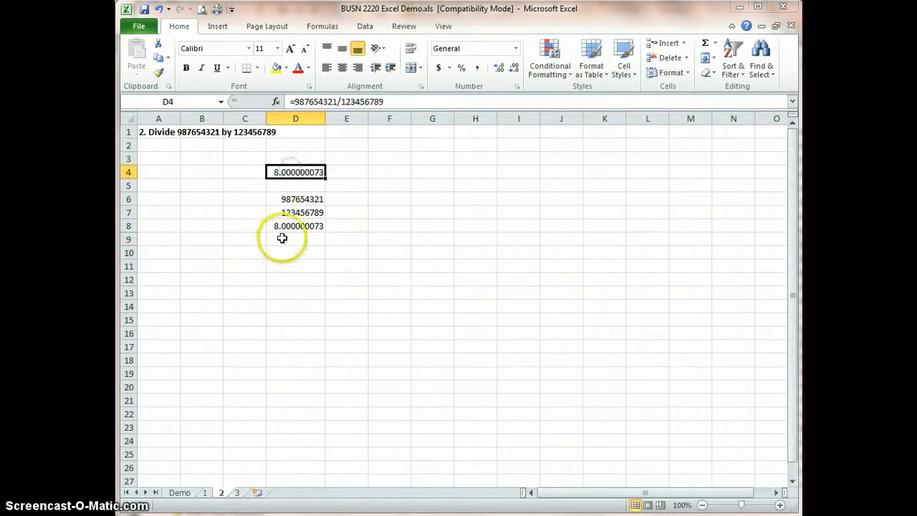
pyautogui.click(285, 228)
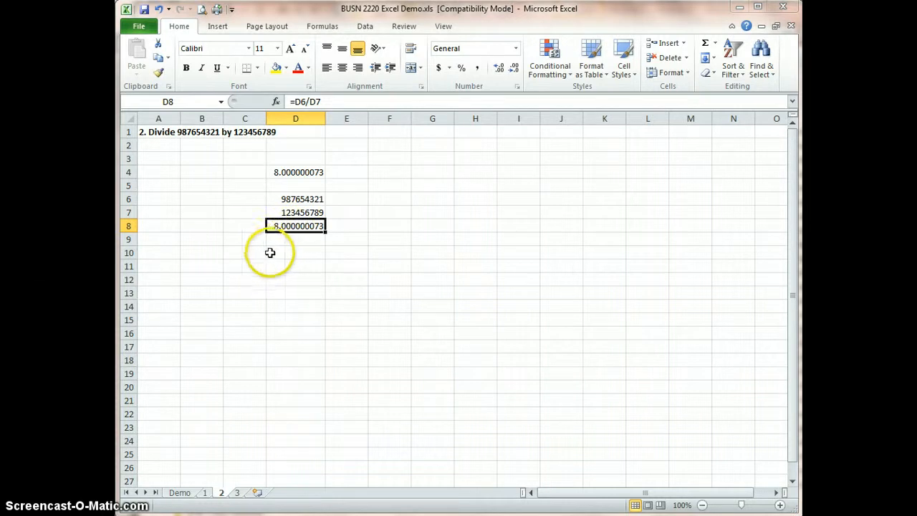
# - Start an operator list by entering Addition in cell B10 and its + symbol in cell C10
pyautogui.click(200, 255)
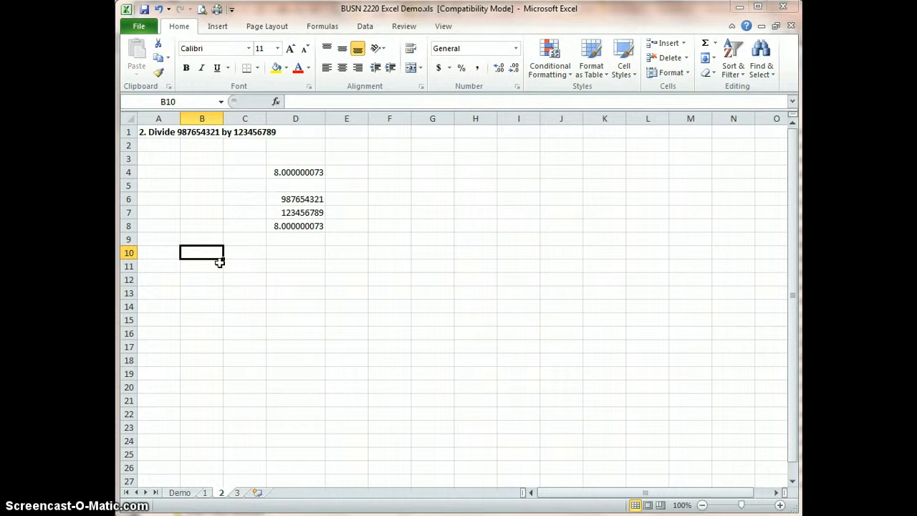
pyautogui.write('Addition')
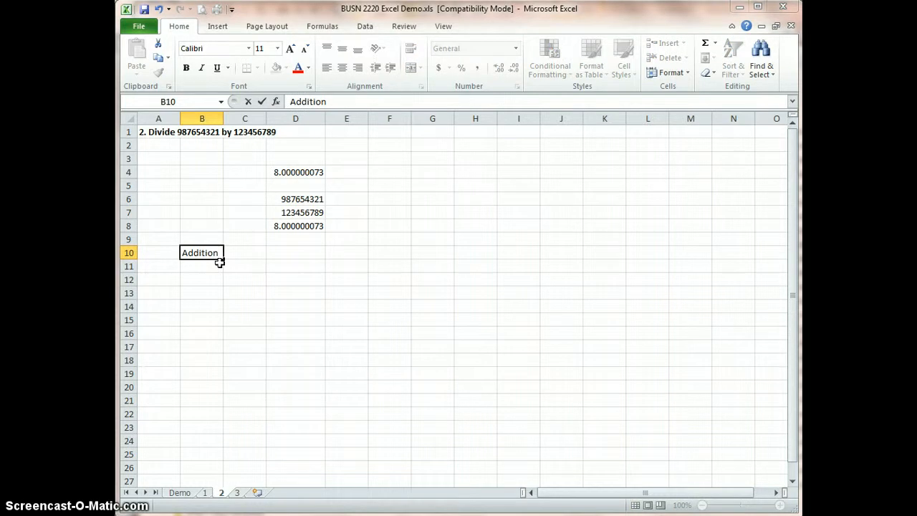
pyautogui.press('Tab')
pyautogui.write('+')
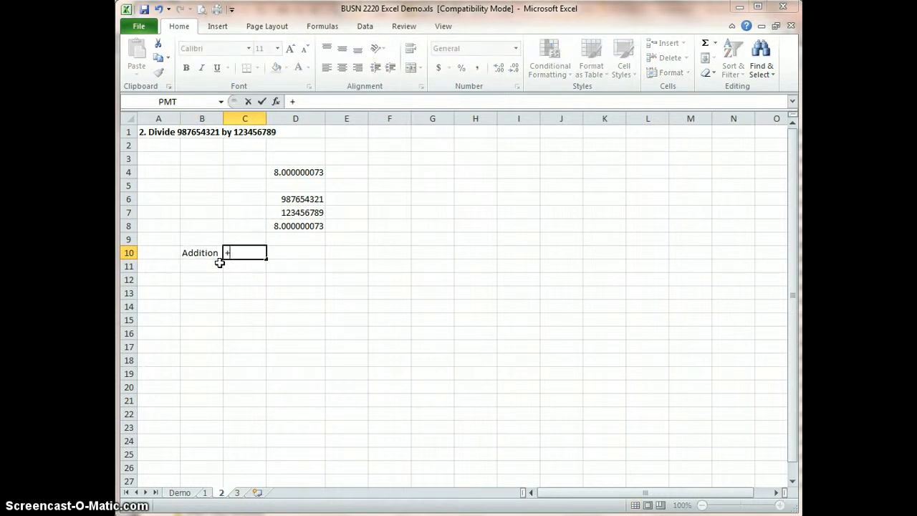
pyautogui.press('Return')
# - Enter Subtraction in cell B11 with its - symbol in C11, and widen column B to fit the label
pyautogui.click(220, 264)
pyautogui.write('S')
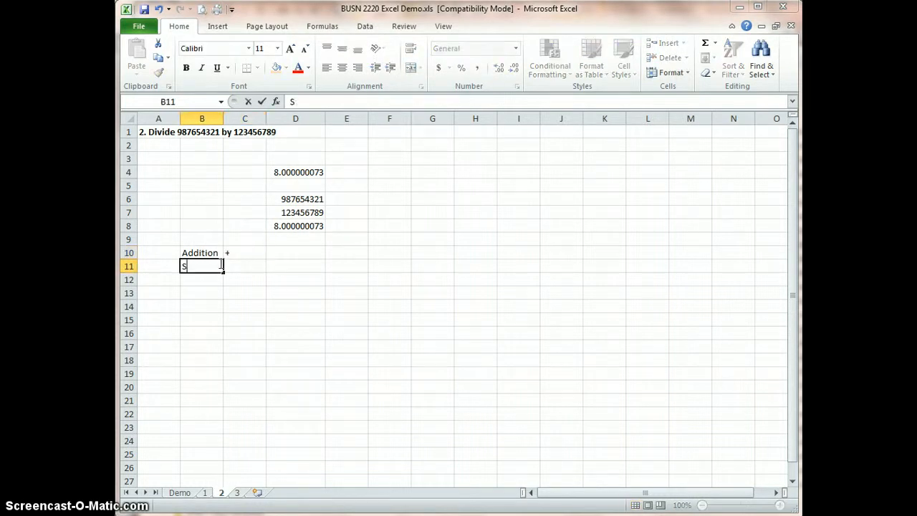
pyautogui.write('ubtraction')
pyautogui.press('Return')
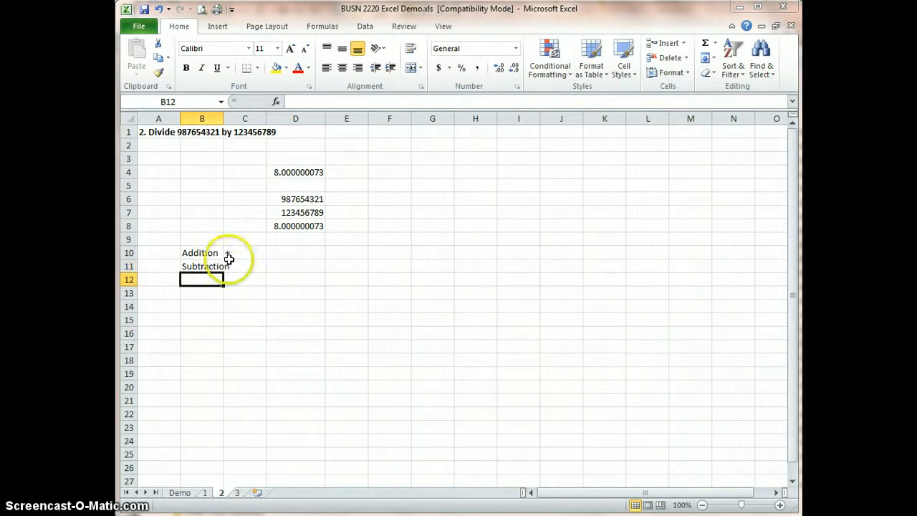
pyautogui.click(241, 267)
pyautogui.write('-')
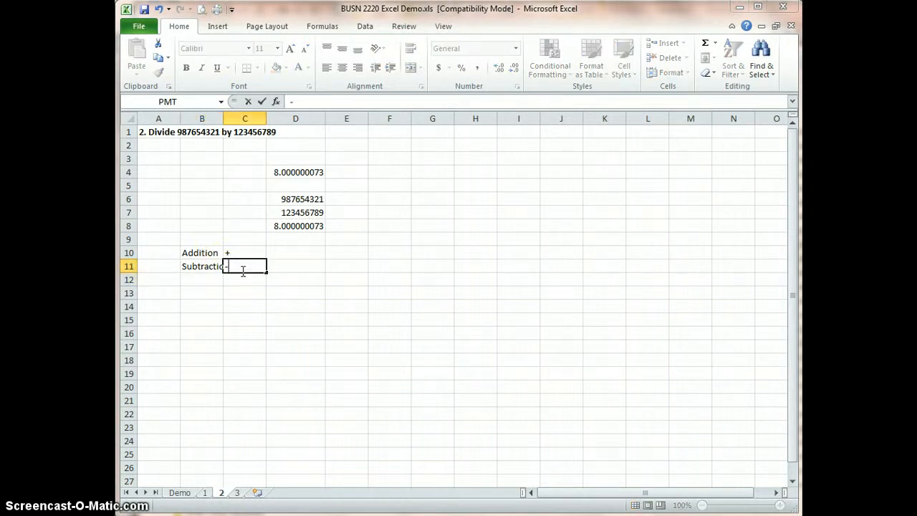
pyautogui.press('Return')
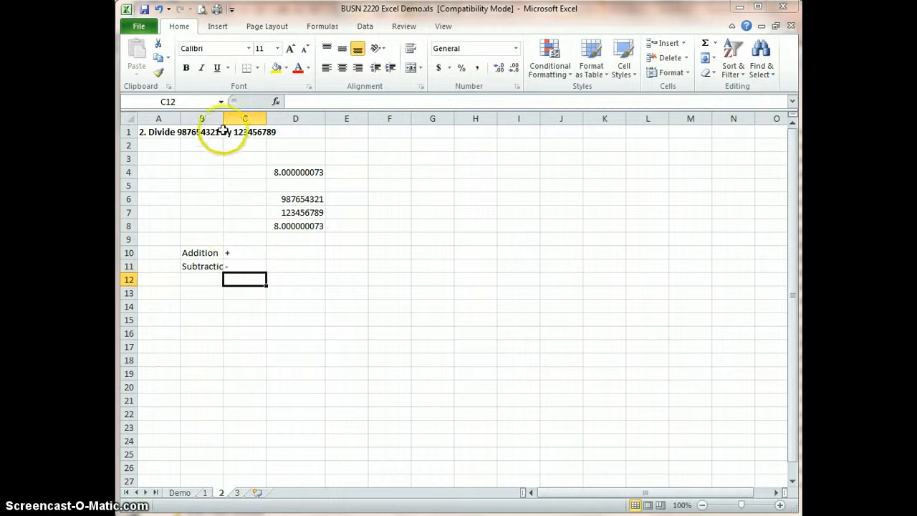
pyautogui.moveTo(224, 118); pyautogui.dragTo(231, 118)
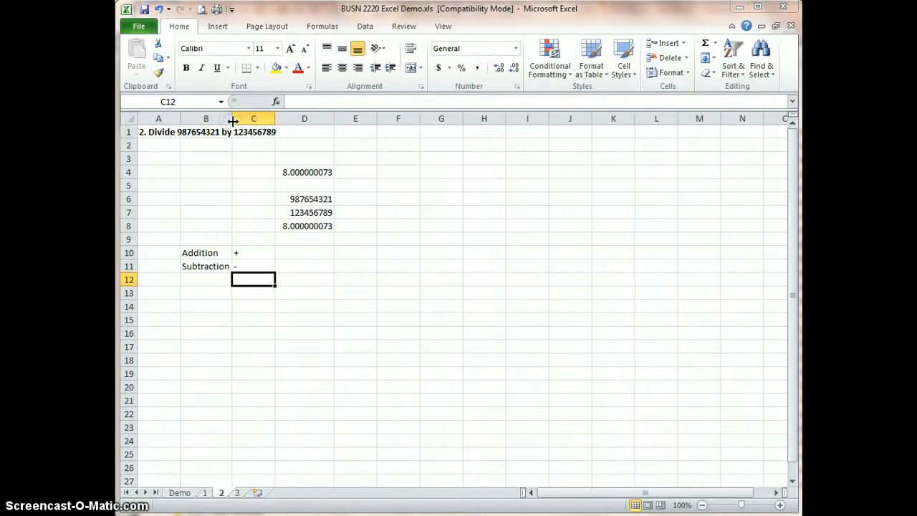
# - Enter Multiplication in cell B12 with its * symbol in C12, and widen column B to fit the label
pyautogui.click(194, 281)
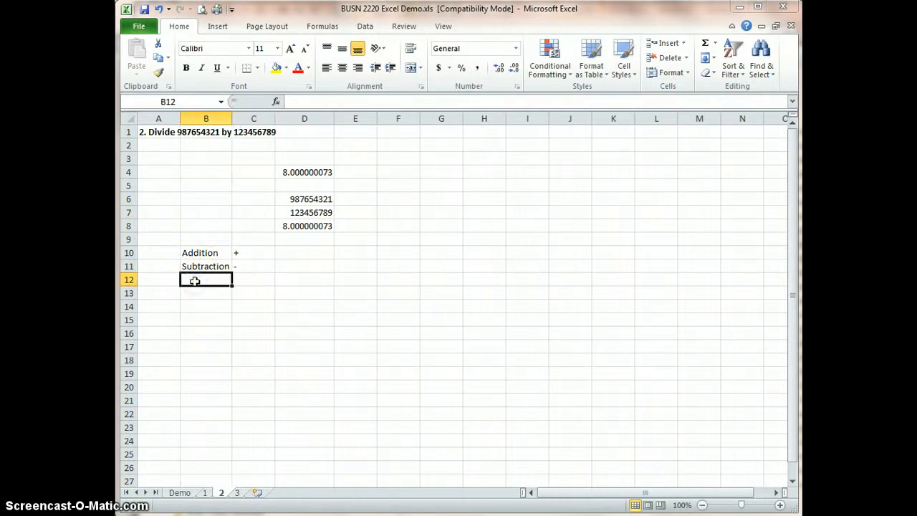
pyautogui.write('Multiplication')
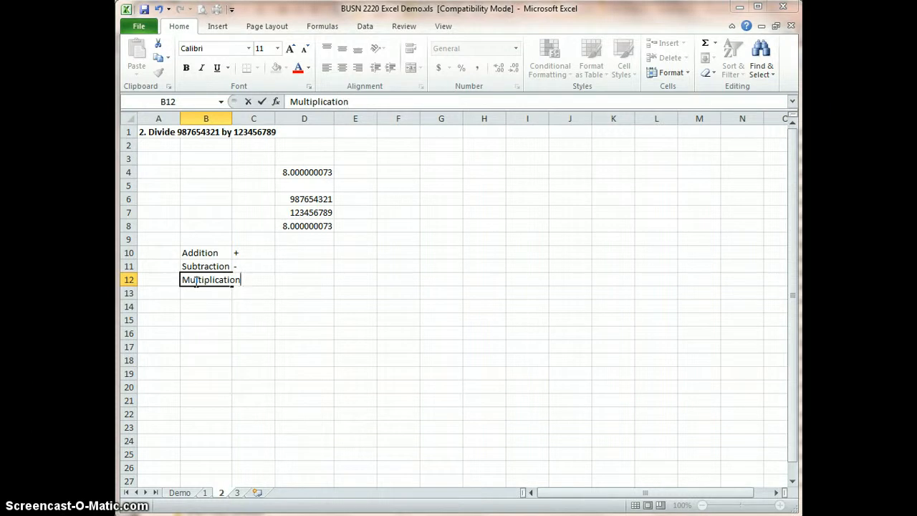
pyautogui.press('Return')
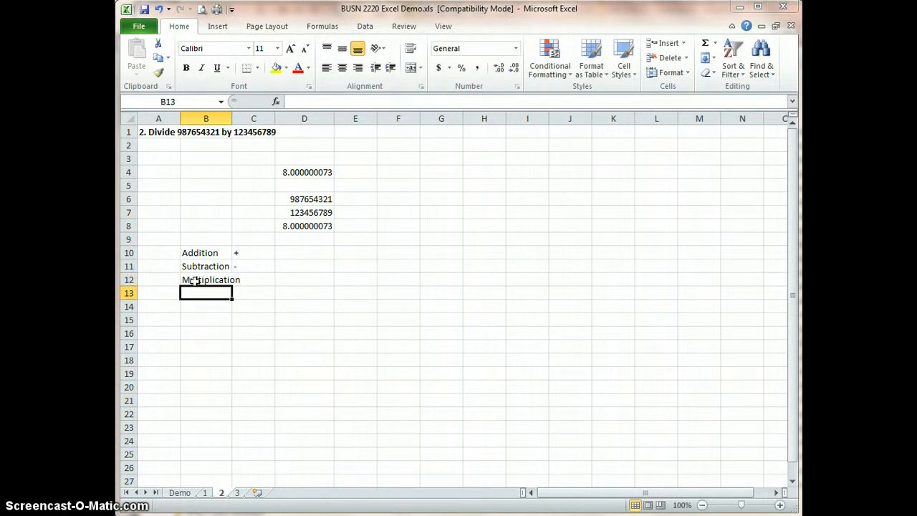
pyautogui.moveTo(231, 118); pyautogui.dragTo(244, 118)
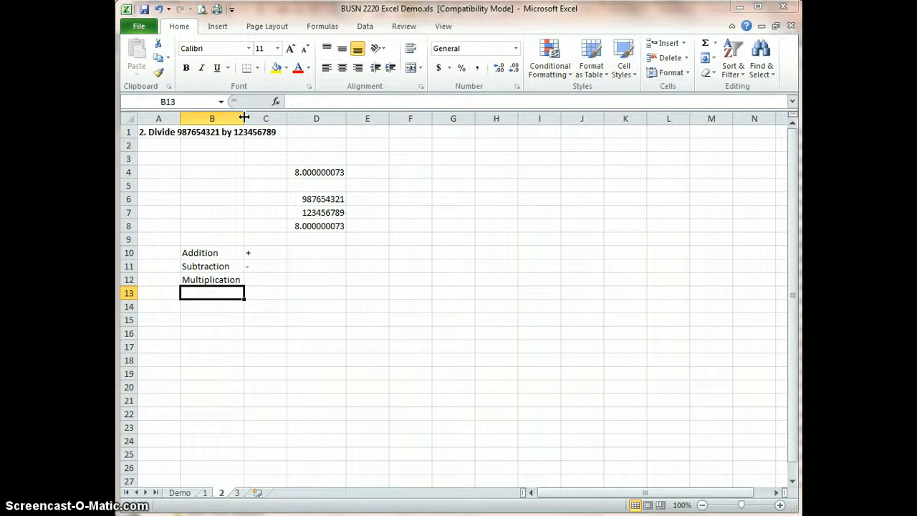
pyautogui.click(254, 280)
pyautogui.write('*')
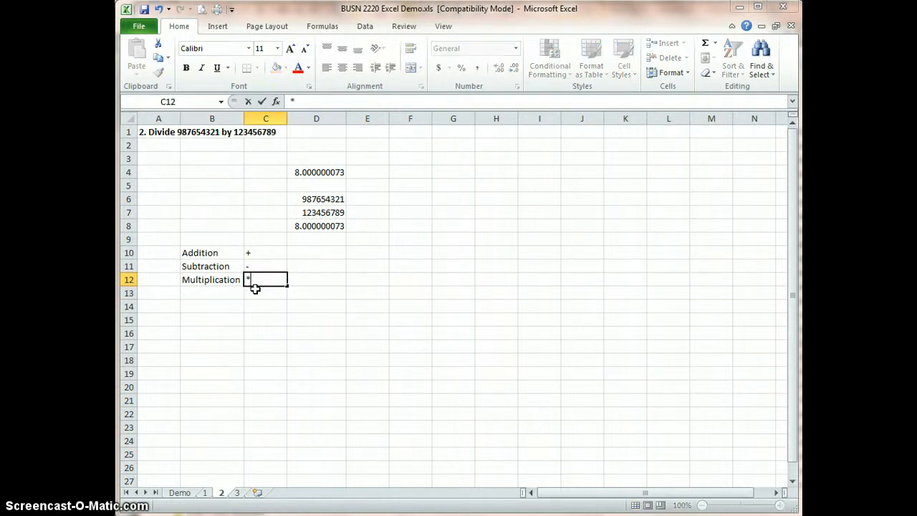
# - Enter the label Division in cell B13 below Multiplication
pyautogui.click(220, 296)
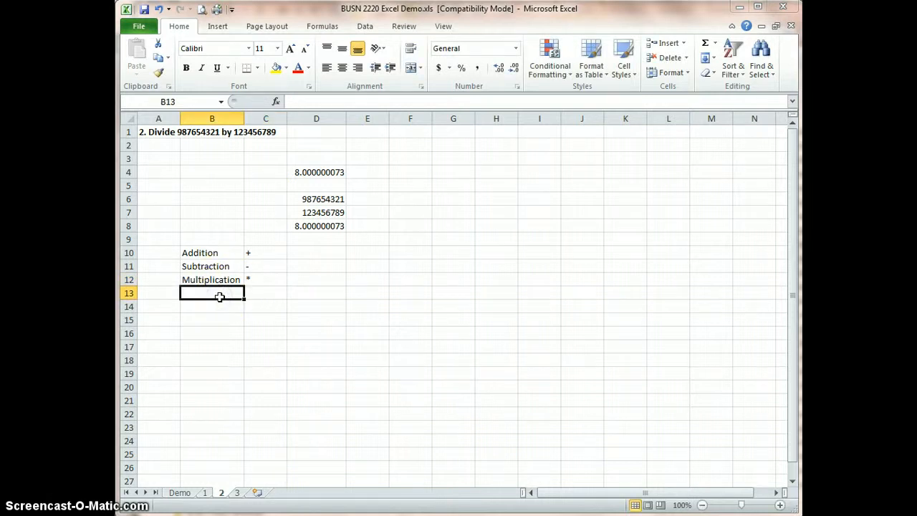
pyautogui.write('Divis')
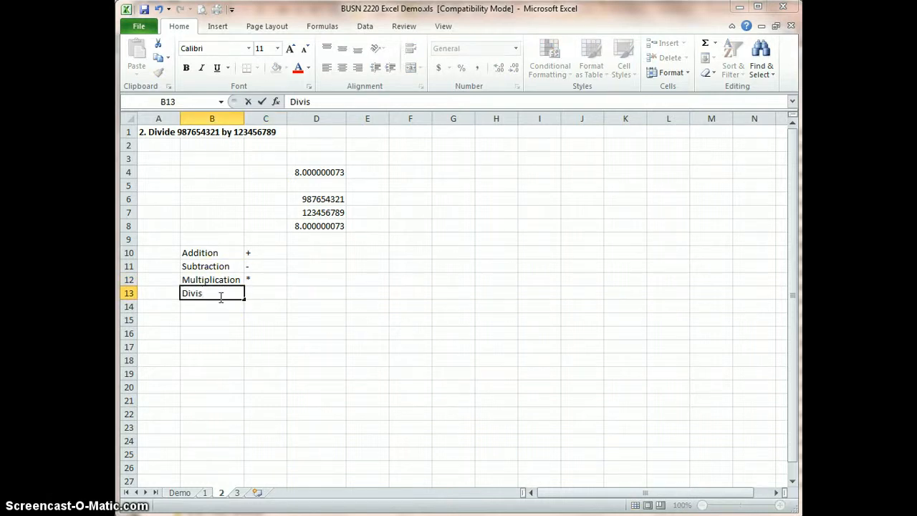
pyautogui.write('ion')
pyautogui.press('Tab')
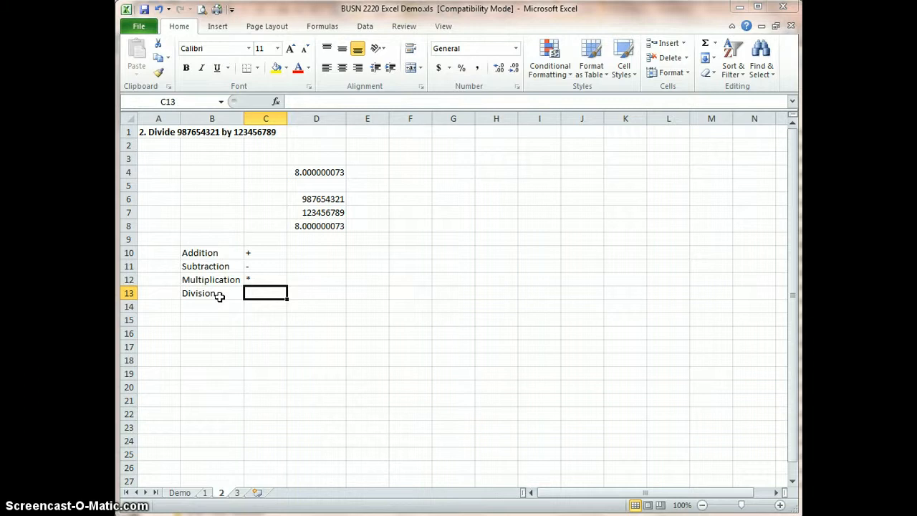
pyautogui.press('alt')
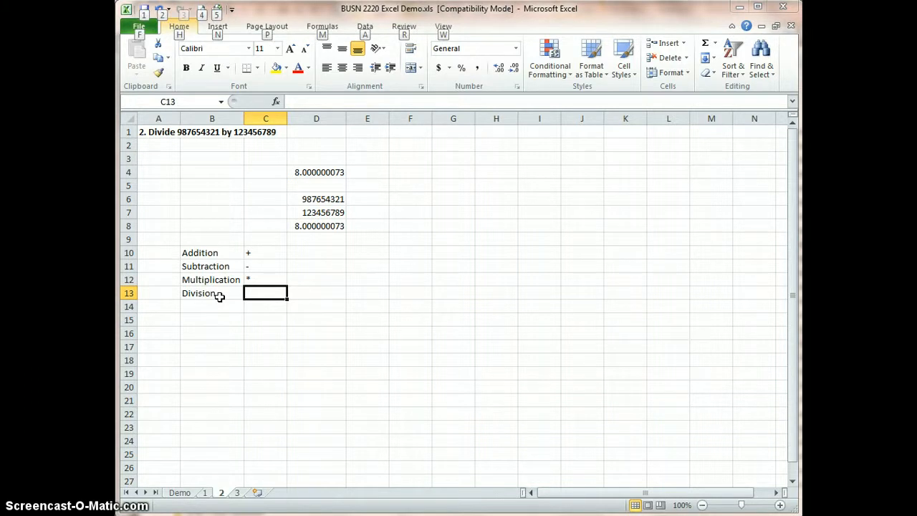
pyautogui.click(256, 290)
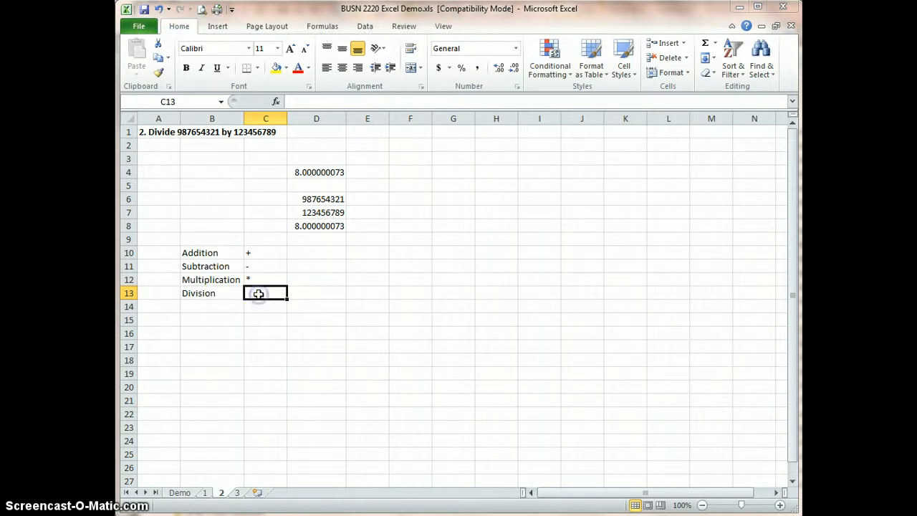
pyautogui.press('alt')
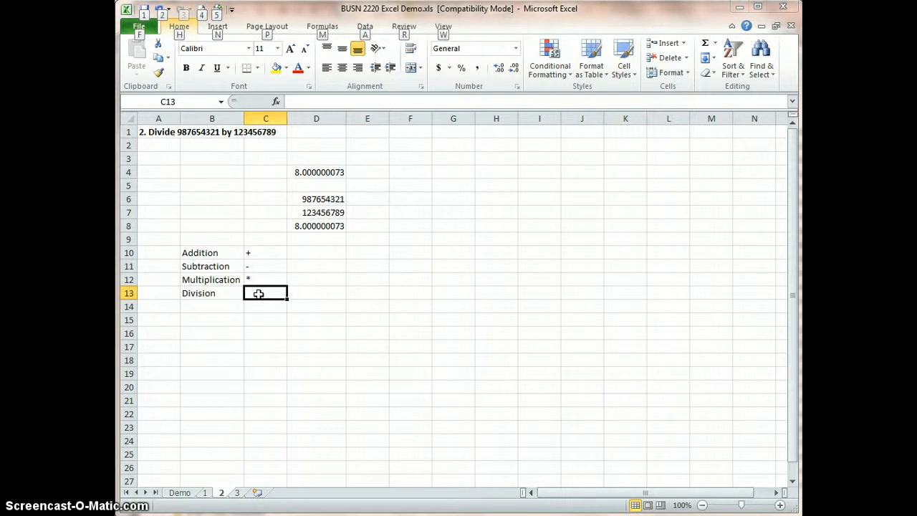
pyautogui.press('Escape')
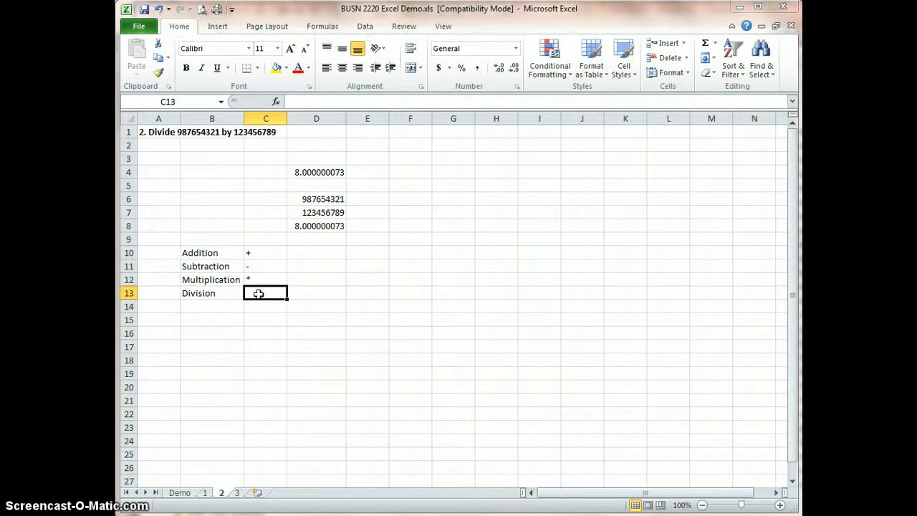
# - Enter the / symbol in cell C13 beside the Division label
pyautogui.click(304, 102)
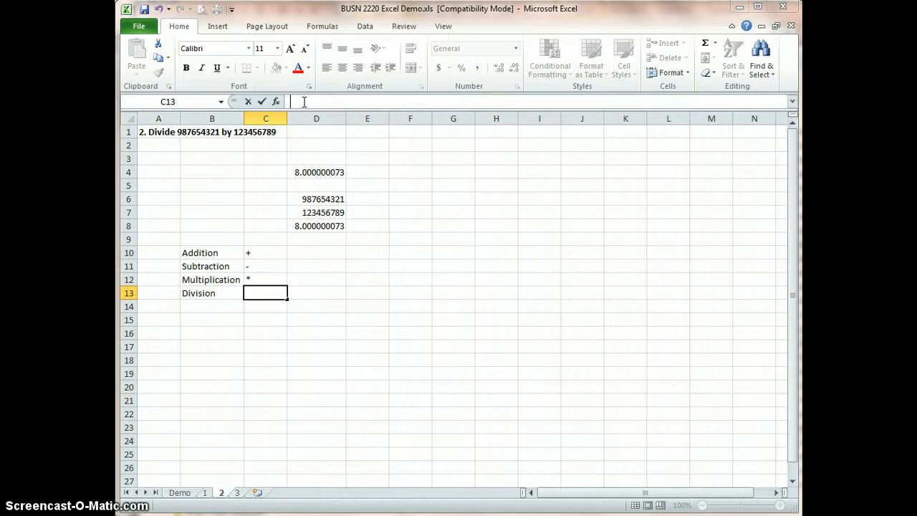
pyautogui.write('/')
pyautogui.press('Return')
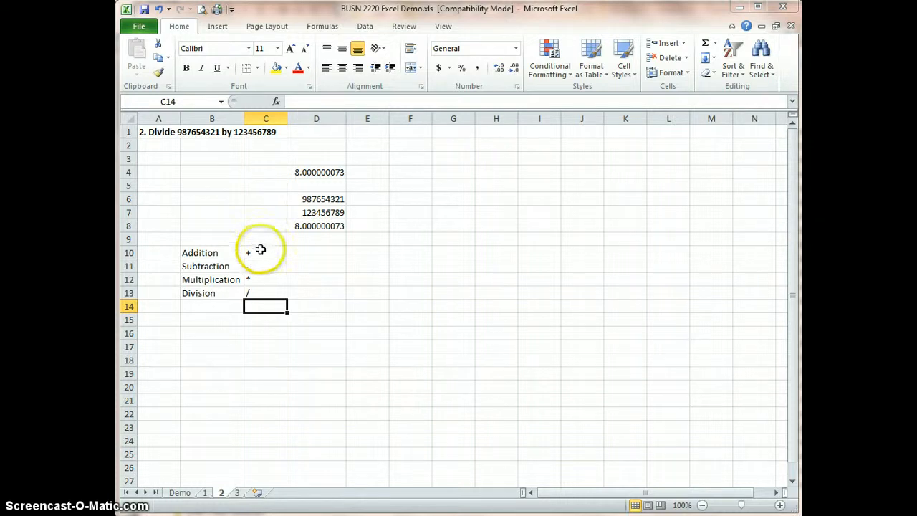
# - Center the four operator symbols in cells C10 to C13 horizontally
pyautogui.moveTo(260, 250); pyautogui.dragTo(266, 288)
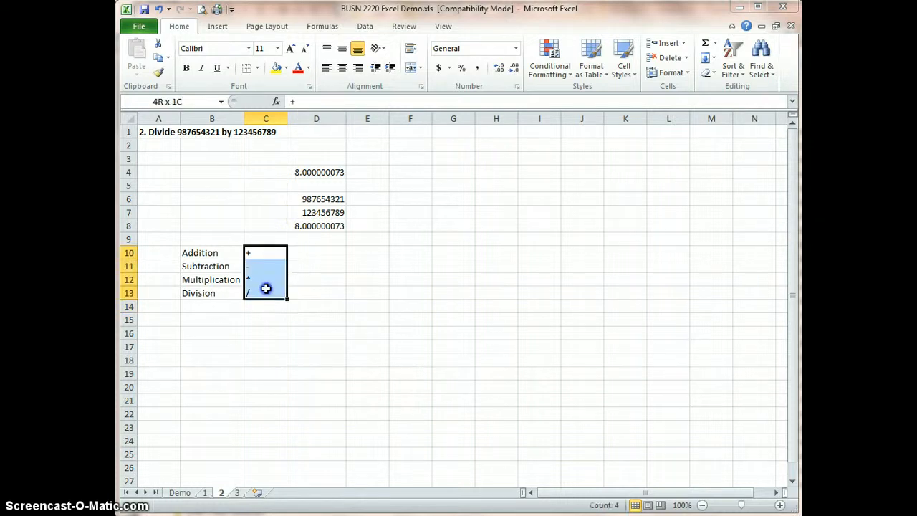
pyautogui.click(343, 69)
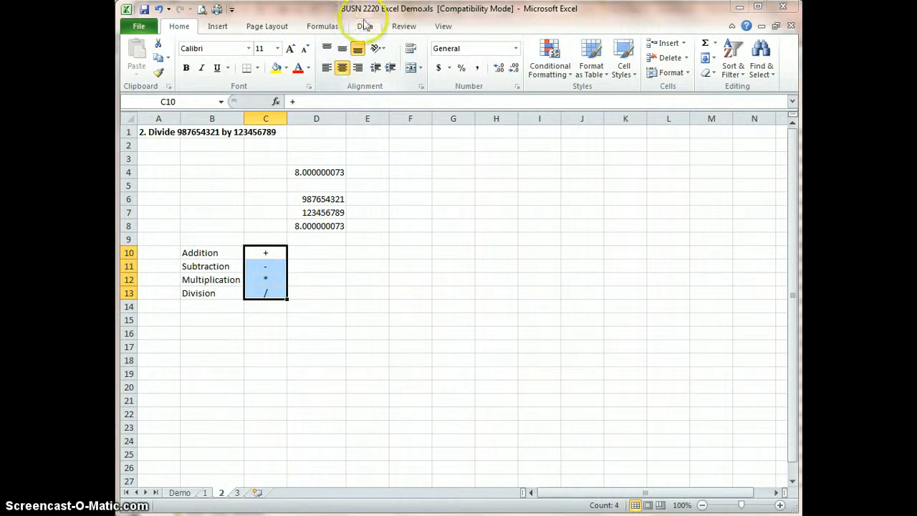
pyautogui.click(239, 358)
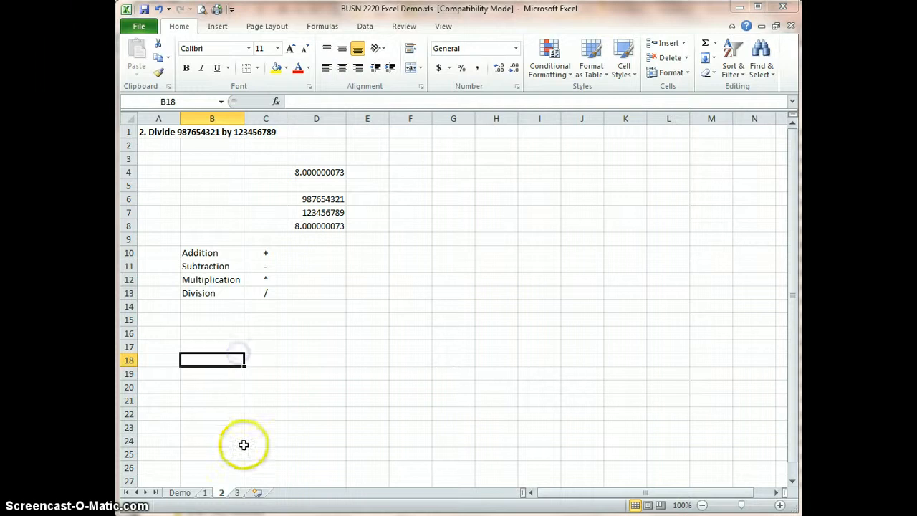
# - Enter the instructor's full name in cell B3 of sheet 3
pyautogui.click(237, 493)
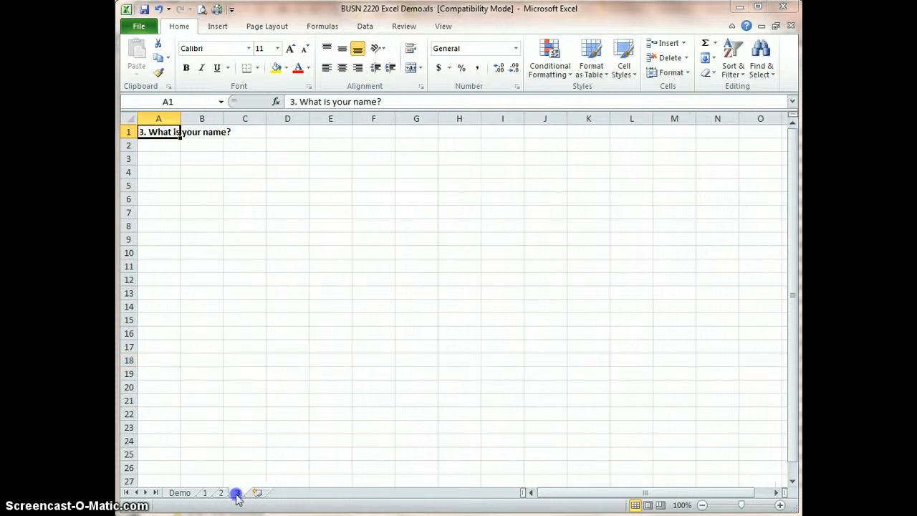
pyautogui.click(218, 163)
pyautogui.write('D')
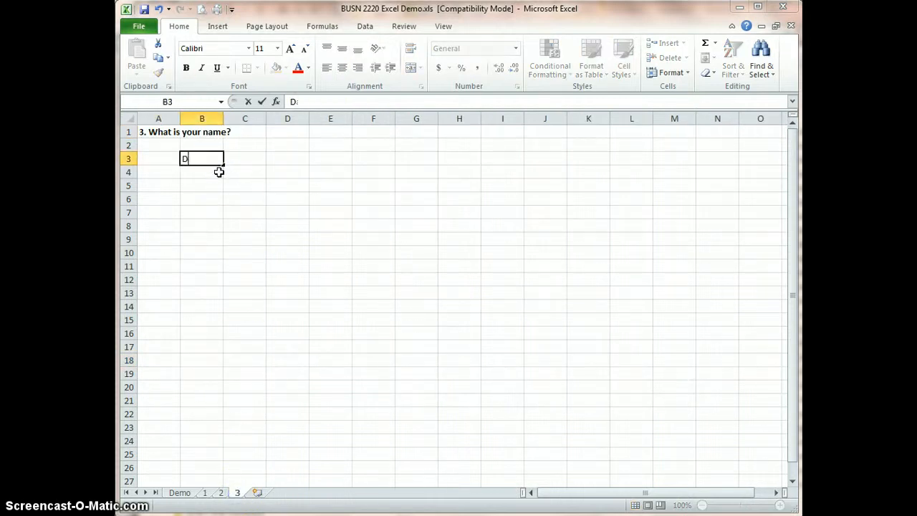
pyautogui.write('ale Hommes')
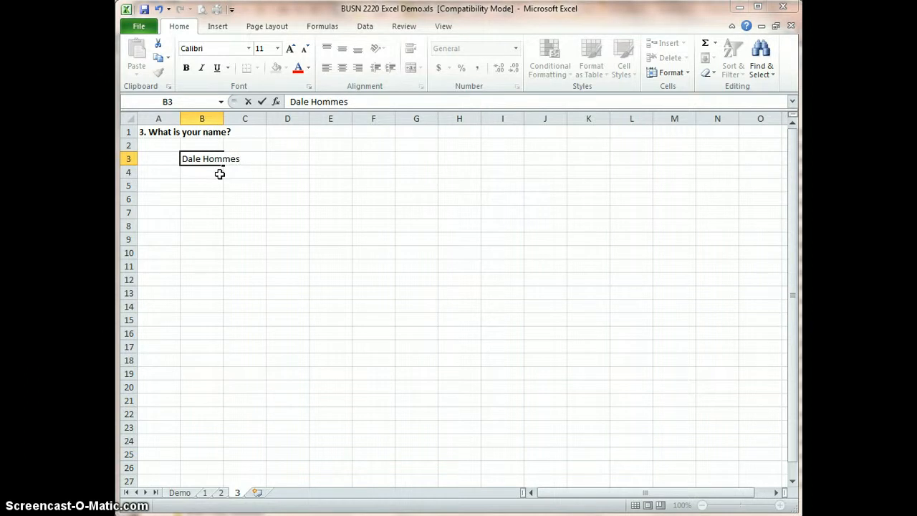
pyautogui.press('Return')
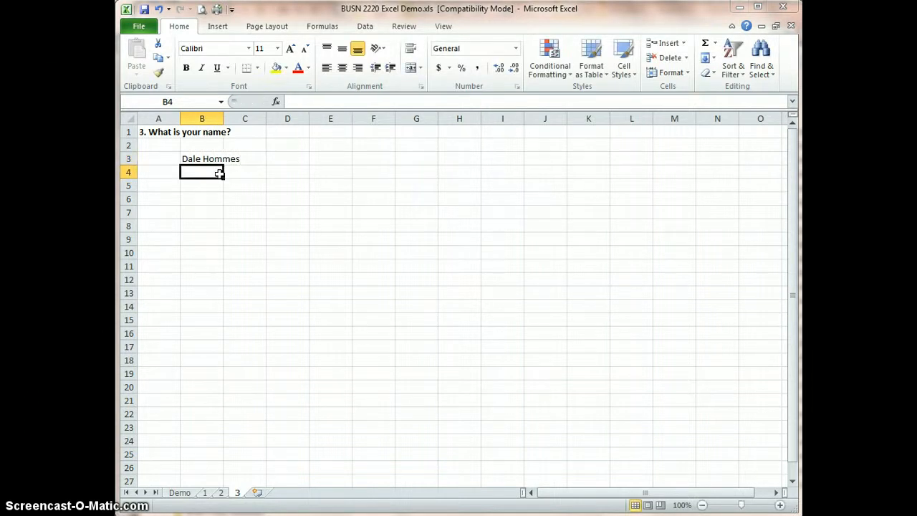
# - Append ", I am your instructor for Stats 2220 for Spring 2013" to the name in cell B3
pyautogui.press('Up')
pyautogui.click(358, 101)
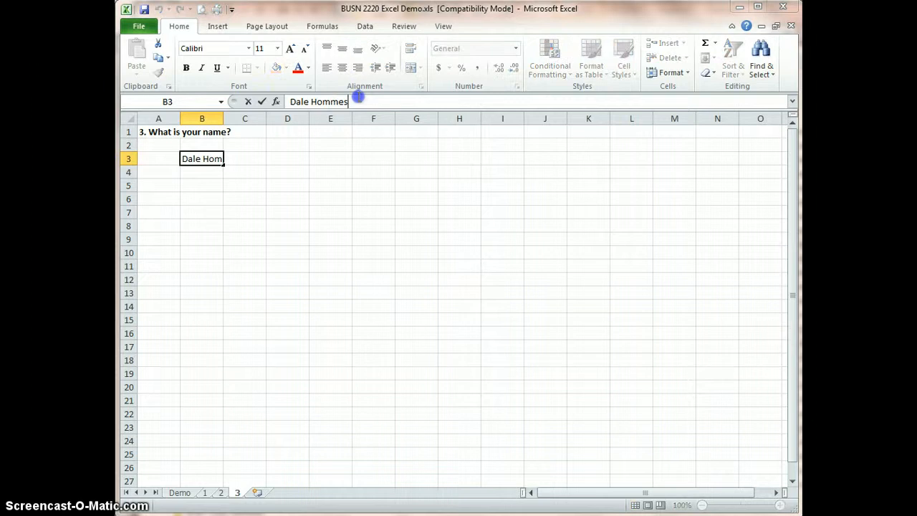
pyautogui.write(', ')
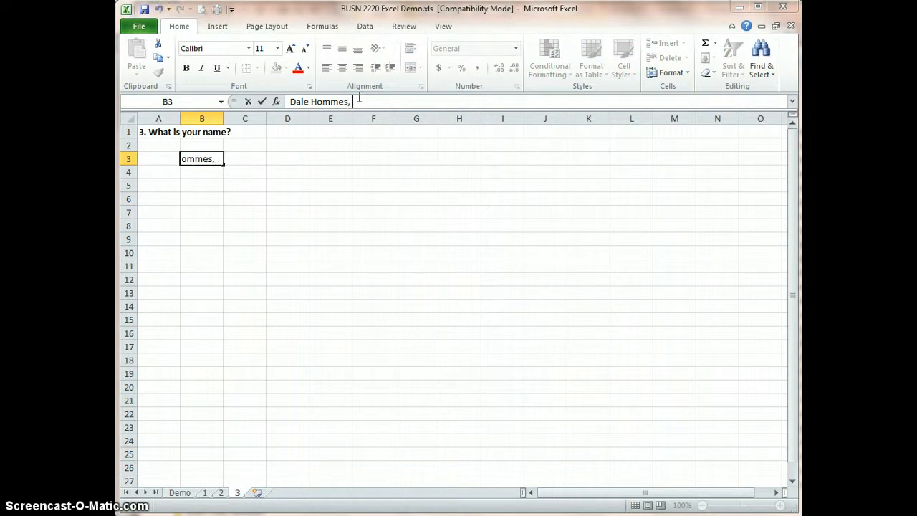
pyautogui.write('I am your instruct')
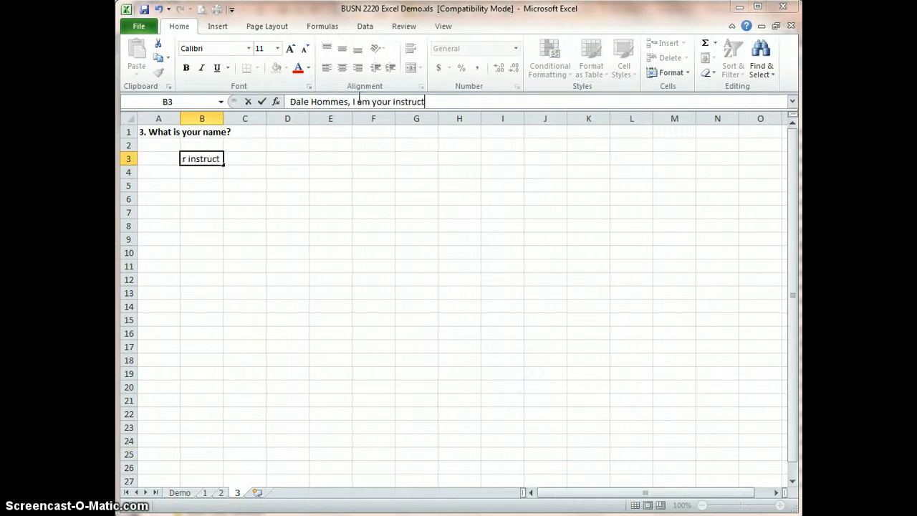
pyautogui.write('or for Stats ')
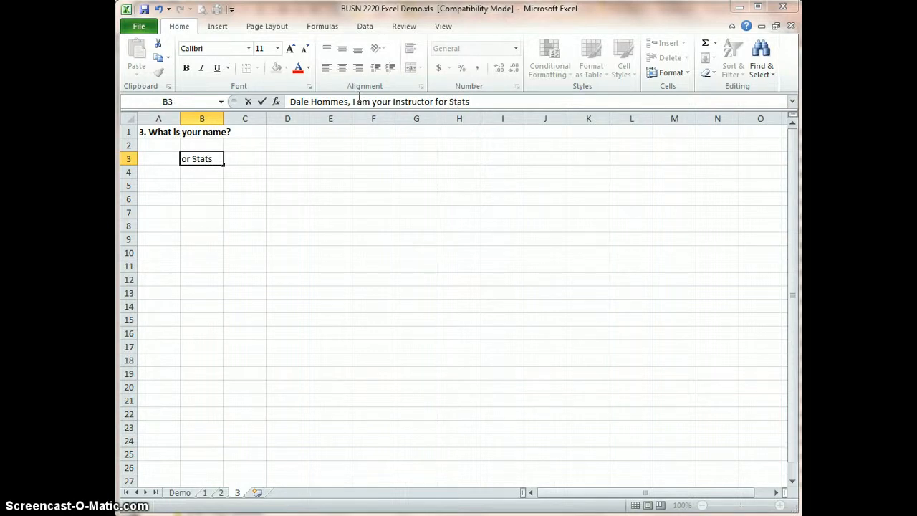
pyautogui.write('2220 for SPri')
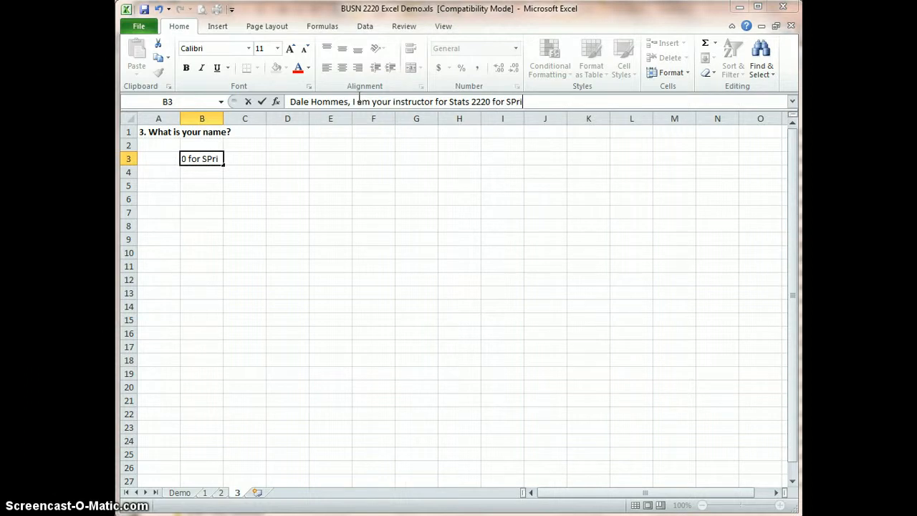
pyautogui.press('BackSpace')
pyautogui.press('BackSpace')
pyautogui.press('BackSpace')
pyautogui.write('pring 2013')
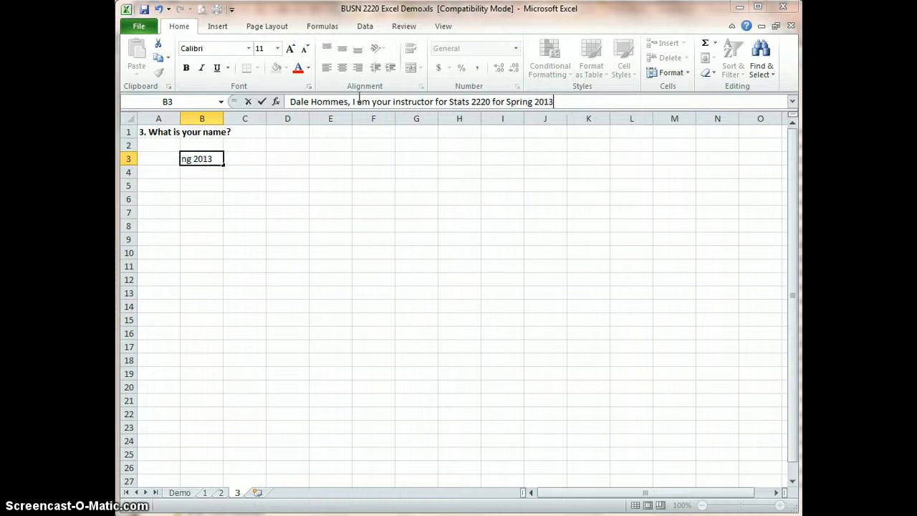
pyautogui.press('Return')
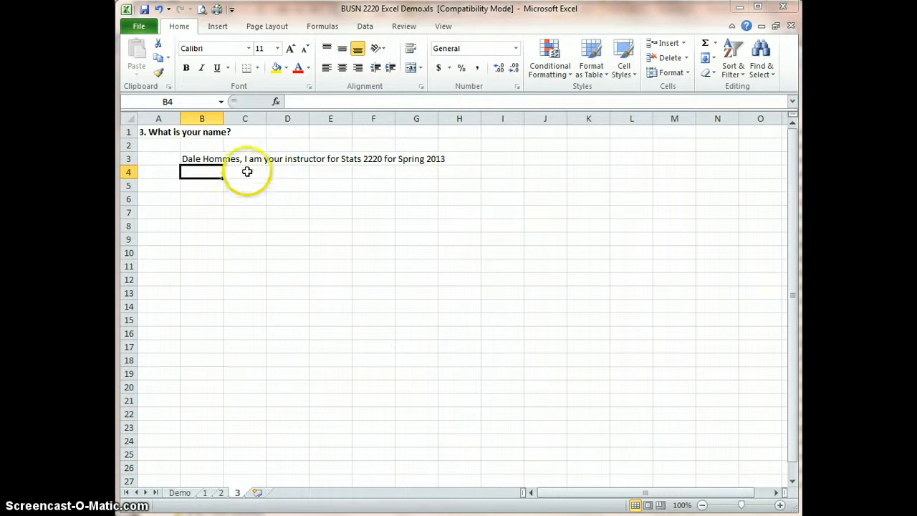
# - Insert a line break inside the text of cell B3 between "instructor" and "for Stats 2220"
pyautogui.click(206, 158)
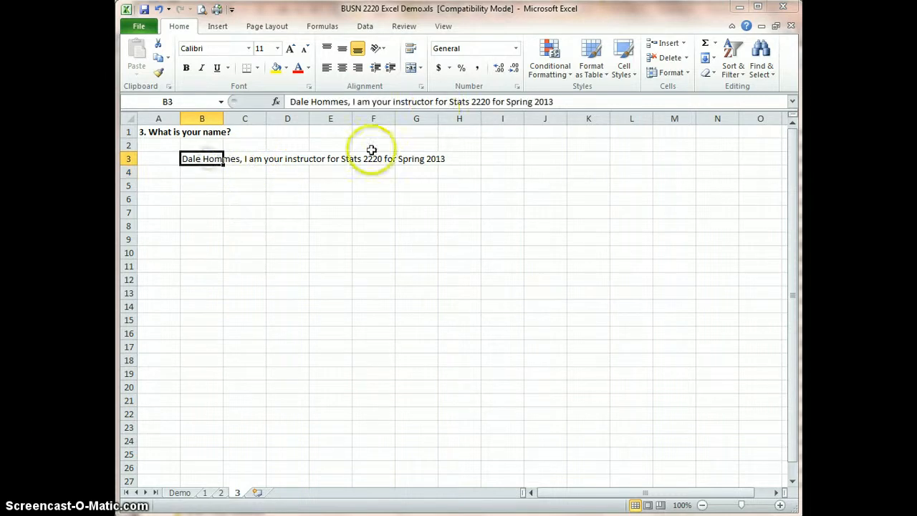
pyautogui.click(435, 101)
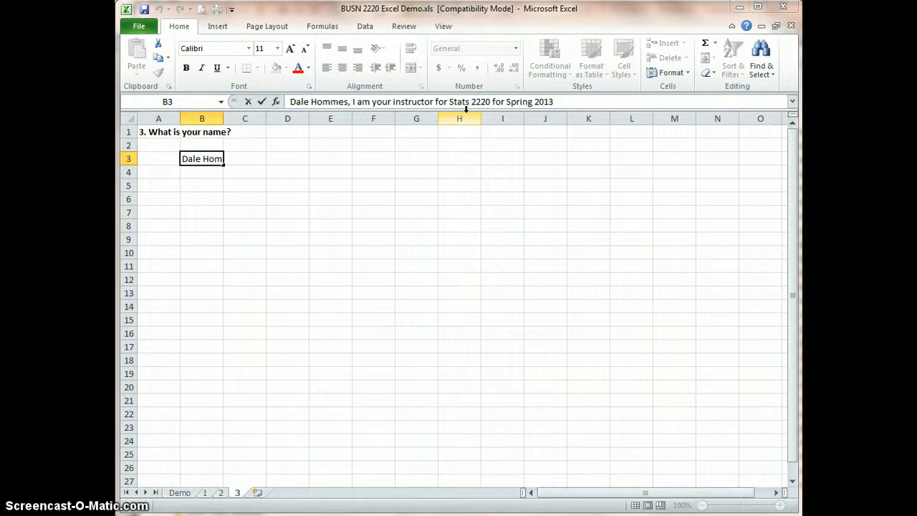
pyautogui.press('alt')
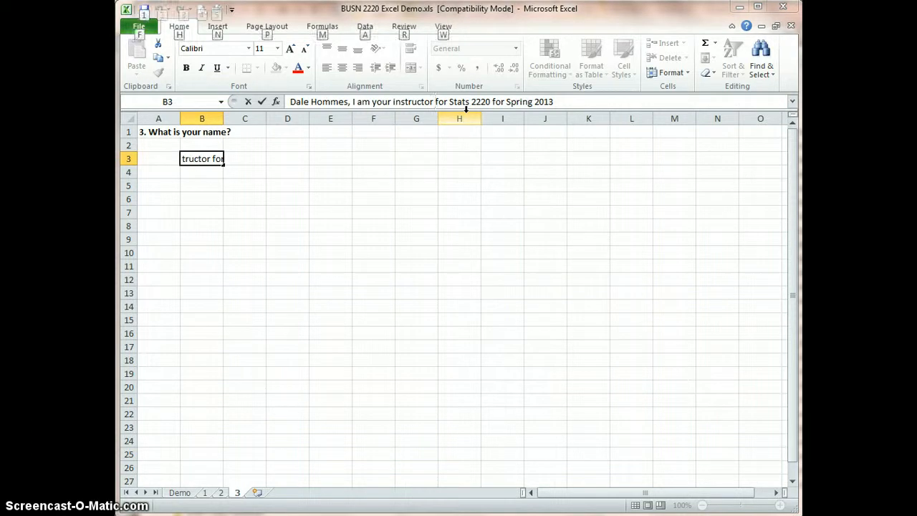
pyautogui.hotkey('alt', 'Return')
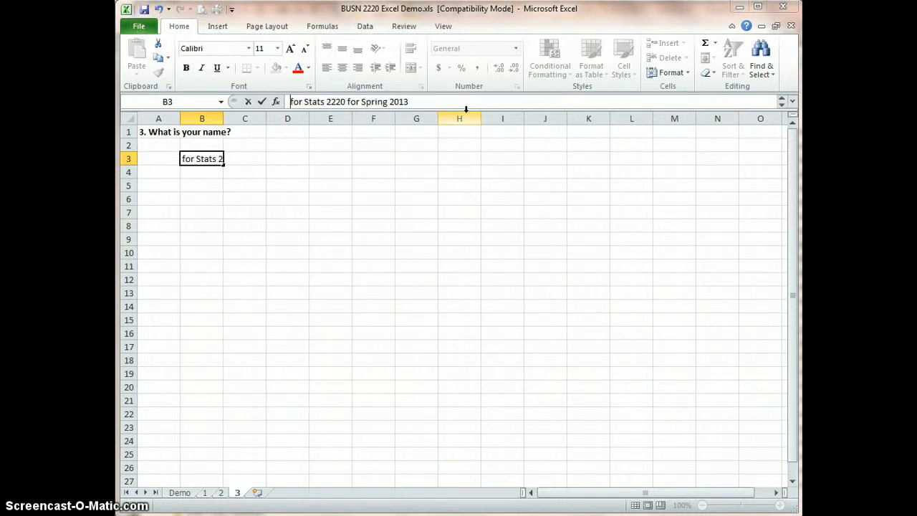
pyautogui.press('Return')
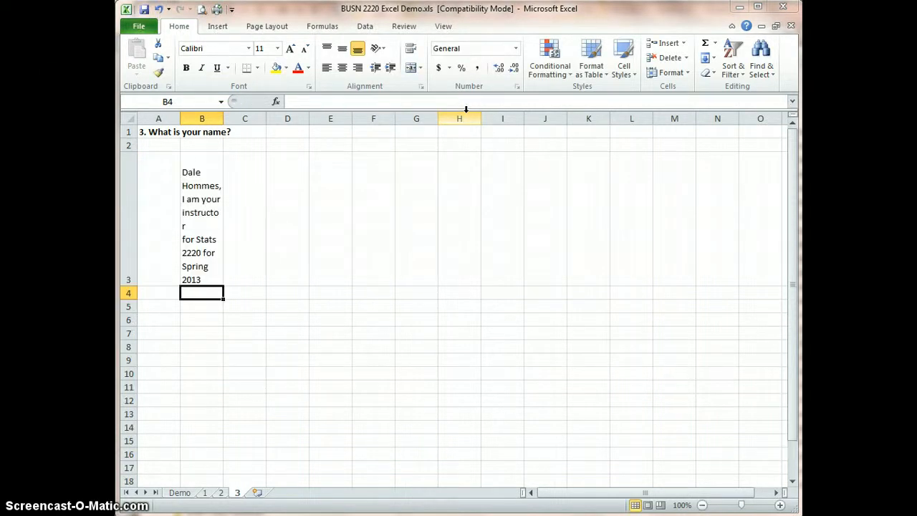
# - Widen column B moderately so B3's text wraps onto four lines, and reduce row 3's height to fit it
pyautogui.moveTo(224, 118); pyautogui.dragTo(416, 125)
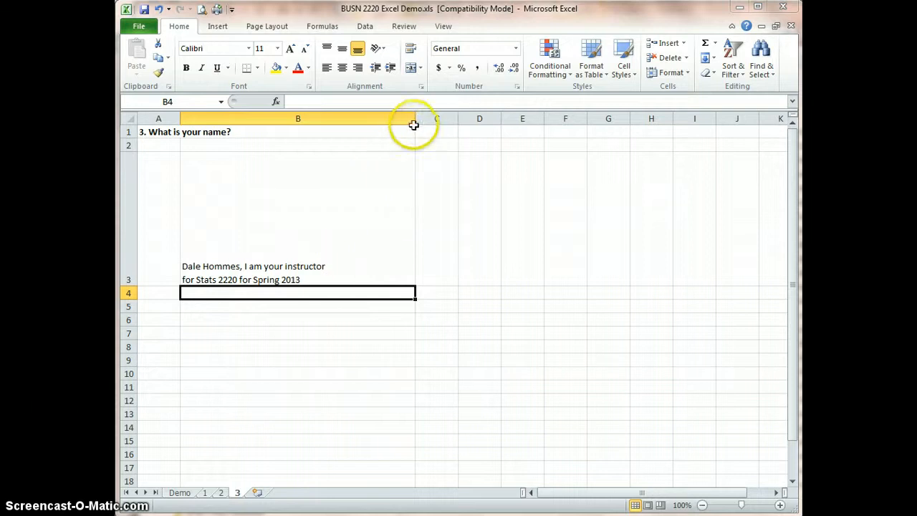
pyautogui.moveTo(415, 118); pyautogui.dragTo(272, 122)
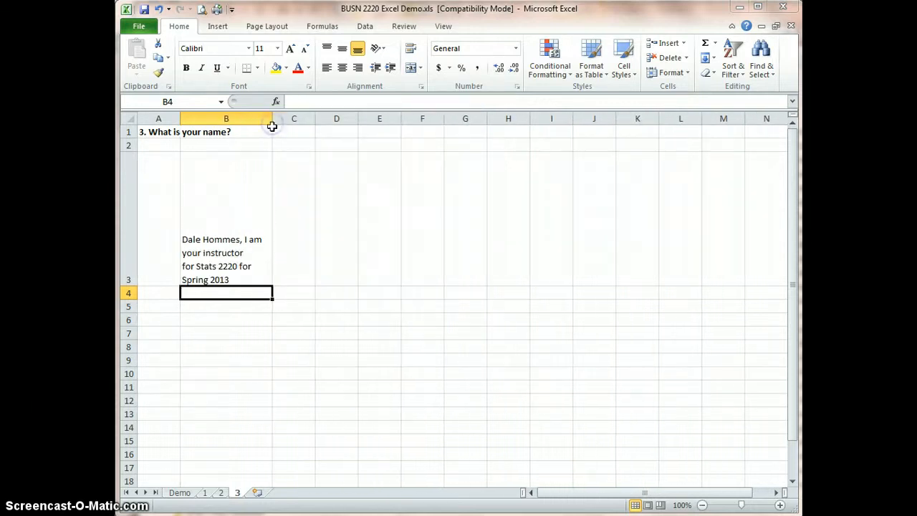
pyautogui.click(222, 279)
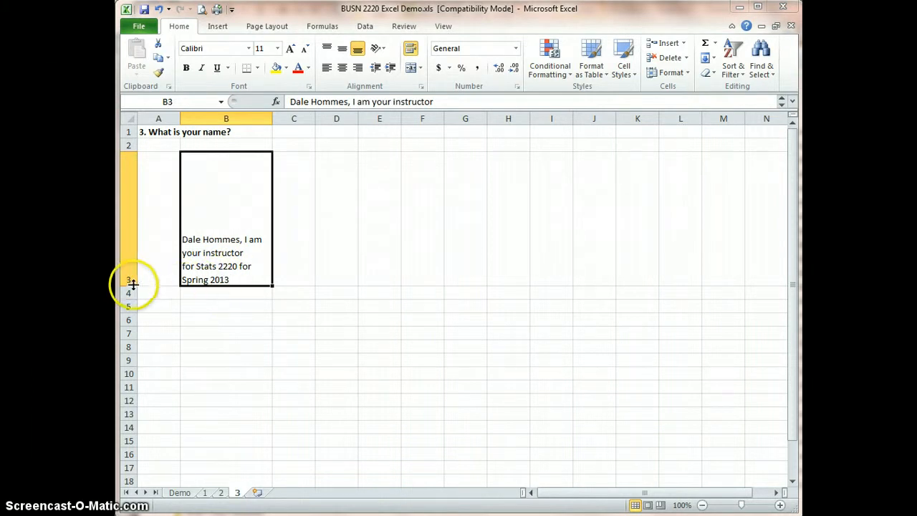
pyautogui.moveTo(132, 285); pyautogui.dragTo(143, 217)
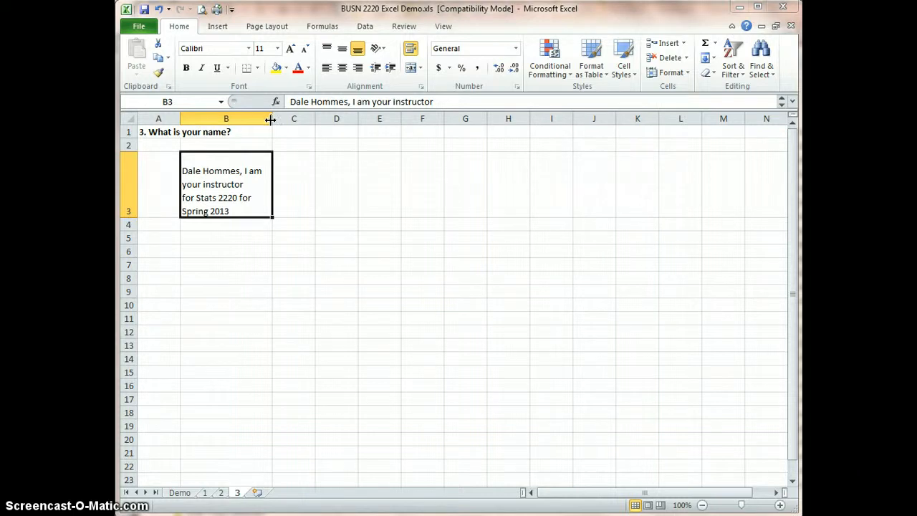
pyautogui.click(272, 171)
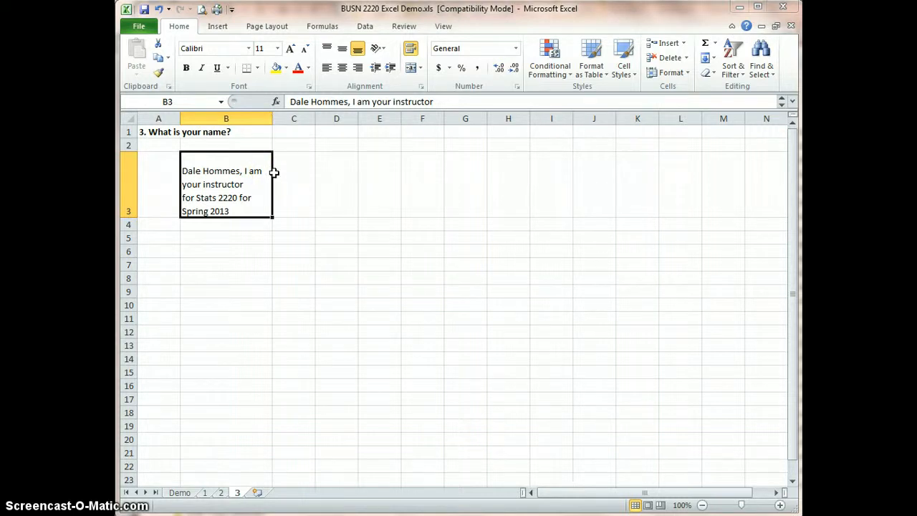